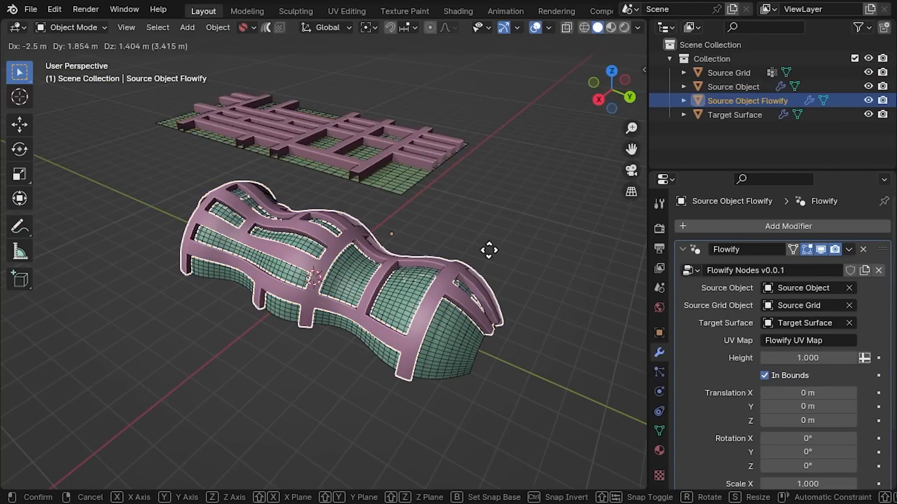
- Reposition the curved target surface beneath the wrapped Flowify object
click(454, 348)
key(g)
click(553, 375)
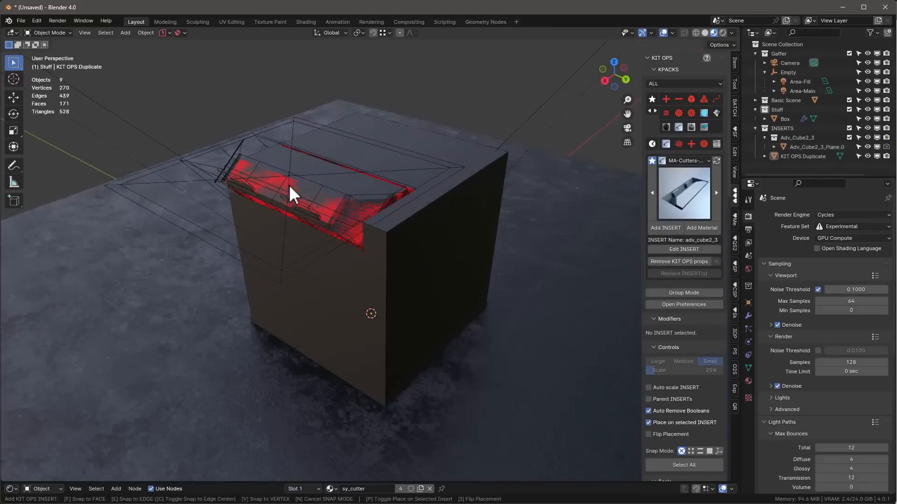
- Place the adv_cube2_3 cutter insert on the box's top face along its edge
click(290, 185)
key(q)
key(z)
click(498, 192)
middle_drag(423, 211, 413, 219)
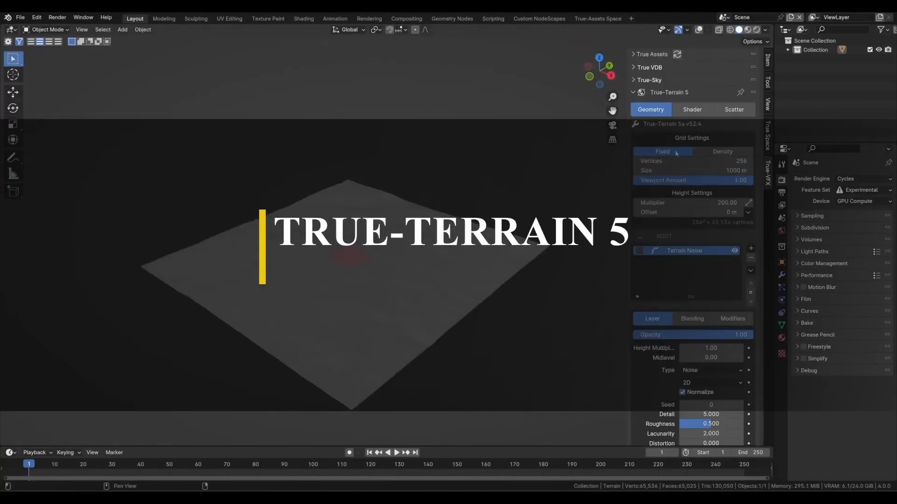
- Switch the terrain grid to Density mode and set its Viewport Amount to 0.25
mouse_move(677, 171)
mouse_down()
mouse_move(695, 171)
mouse_move(677, 170)
mouse_up()
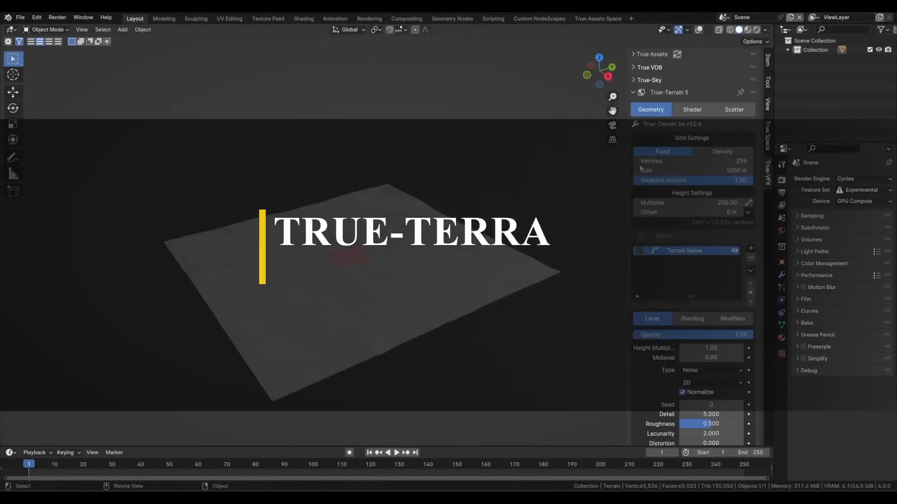
click(722, 152)
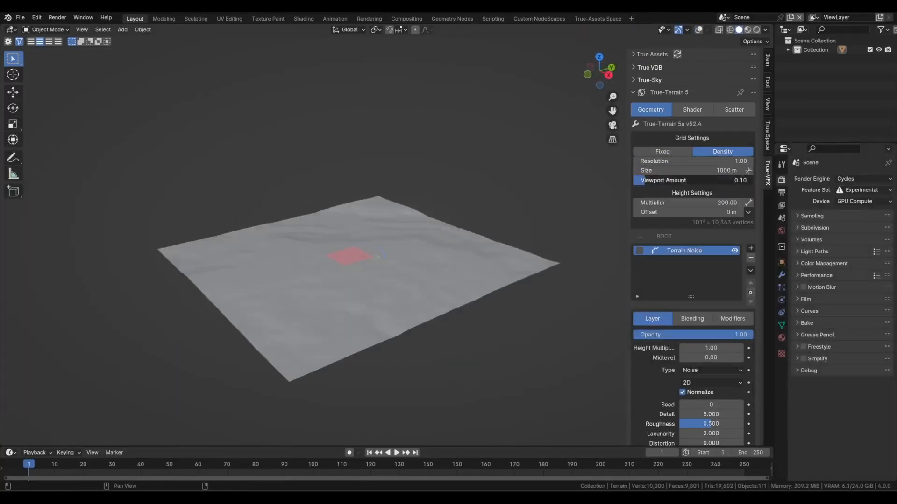
drag(643, 180, 661, 181)
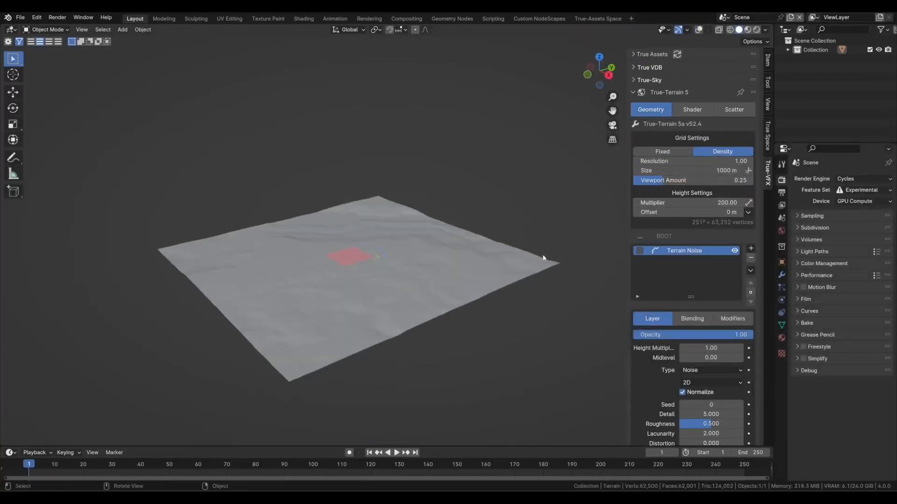
middle_drag(543, 258, 511, 257)
- Raise the Terrain Noise layer's Height Multiplier to 8.38 and inspect the relief from several angles
click(755, 234)
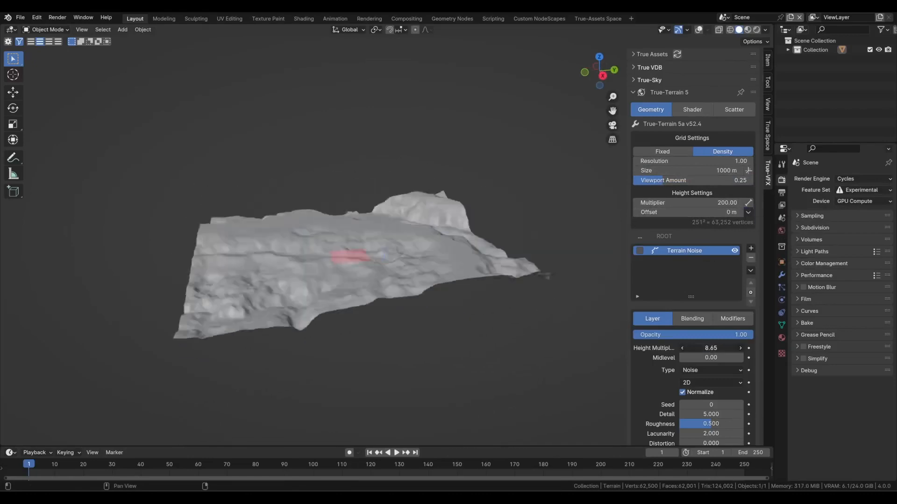
drag(701, 349, 735, 348)
scroll(705, 348, down, 4)
middle_drag(527, 236, 481, 243)
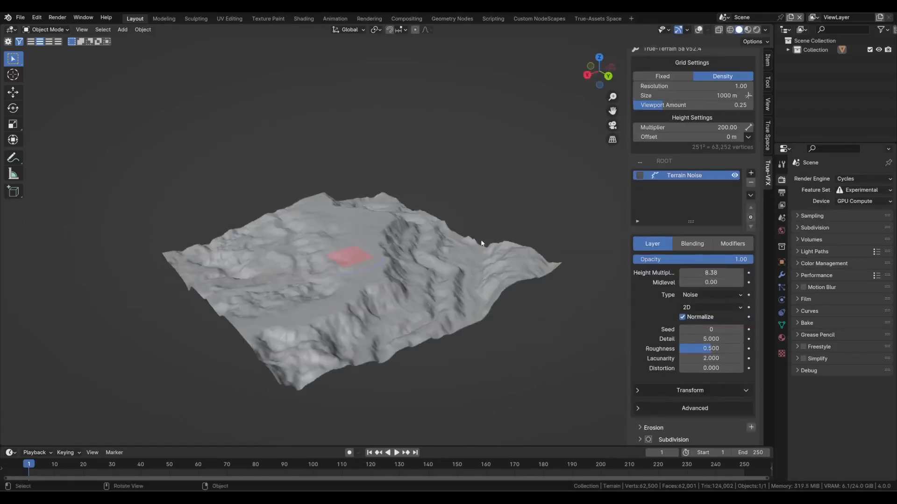
middle_drag(436, 275, 413, 271)
middle_drag(551, 299, 510, 291)
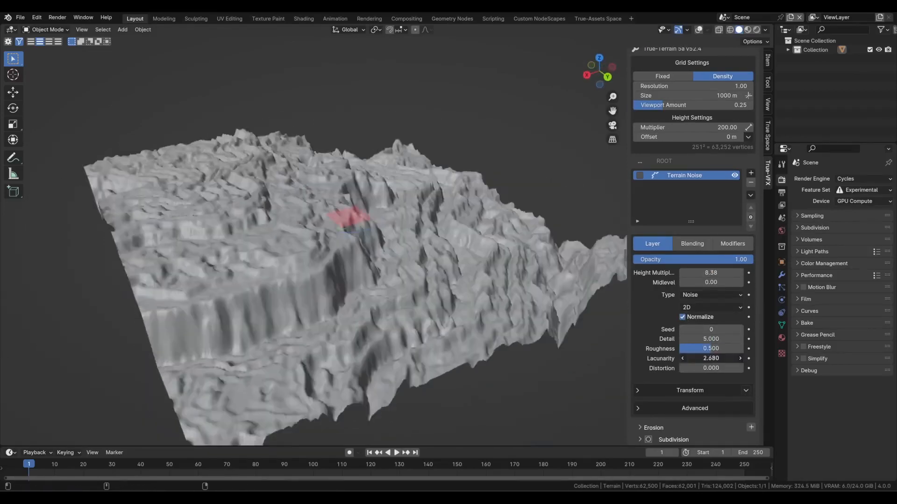
- Show the Terrain Noise layer's transform settings and scale the noise to about 0.78
click(637, 391)
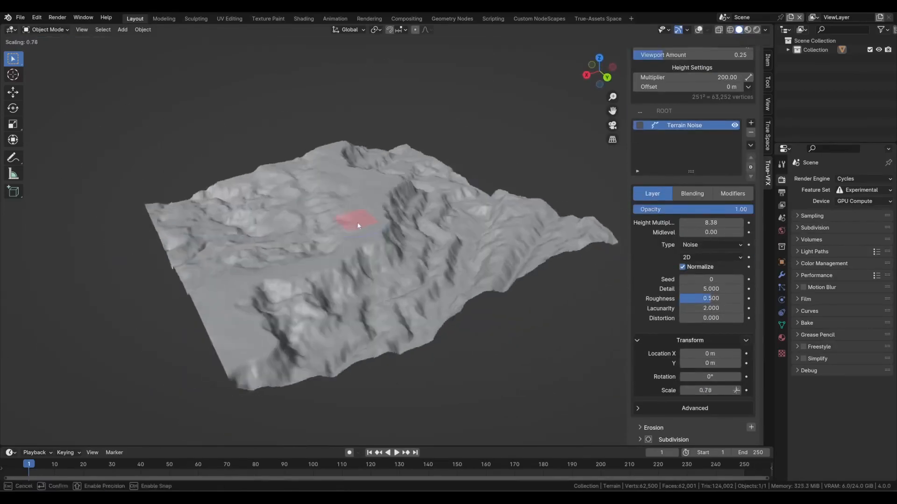
scroll(668, 336, down, 15)
scroll(668, 327, up, 20)
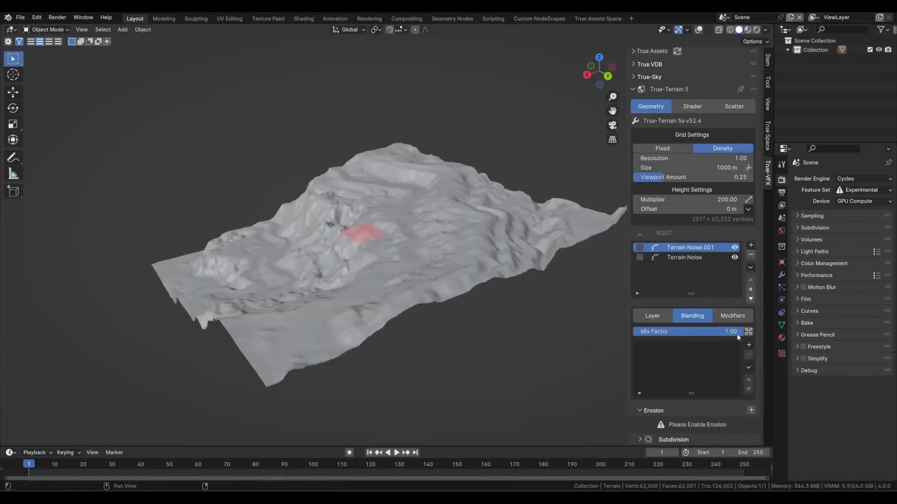
- Lower the Terrain Noise.001 layer's Mix Factor to 0.03 and add a Layer Range mask to it
drag(736, 335, 635, 335)
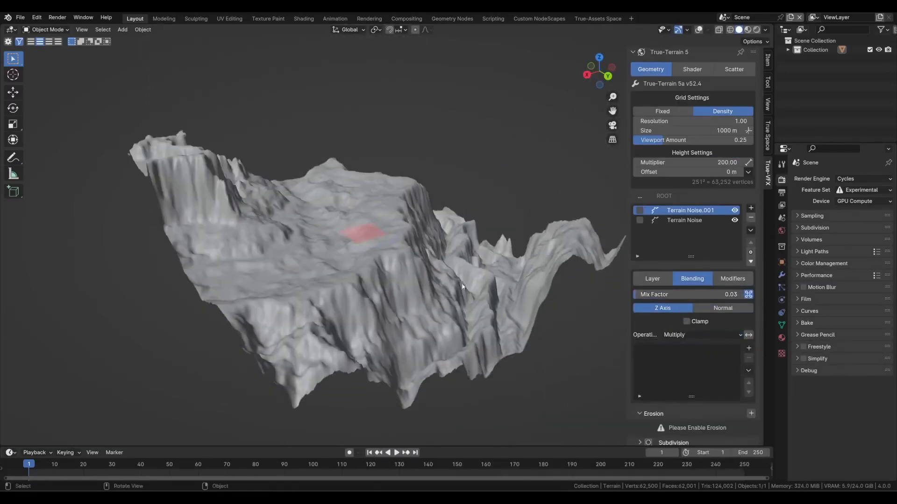
click(748, 345)
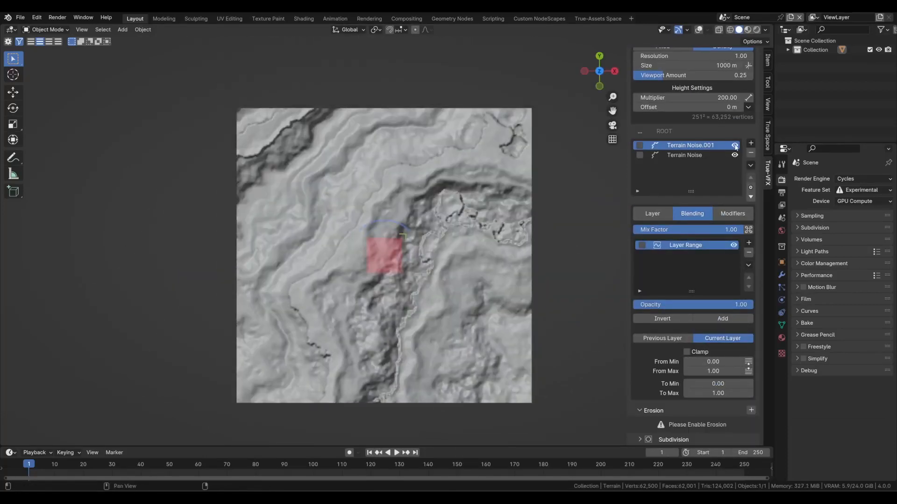
- Change the Terrain Noise.001 seed to 18 and increase the Layer Range mask's To Min value
click(715, 331)
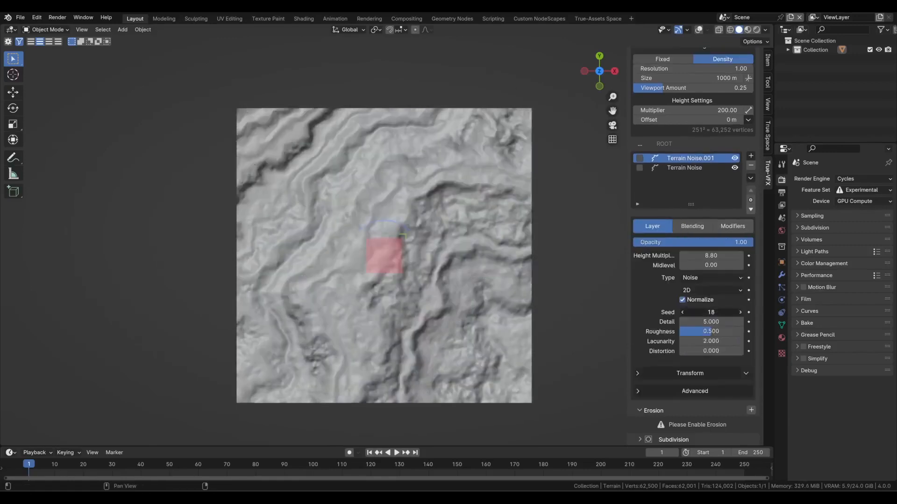
middle_drag(448, 289, 451, 230)
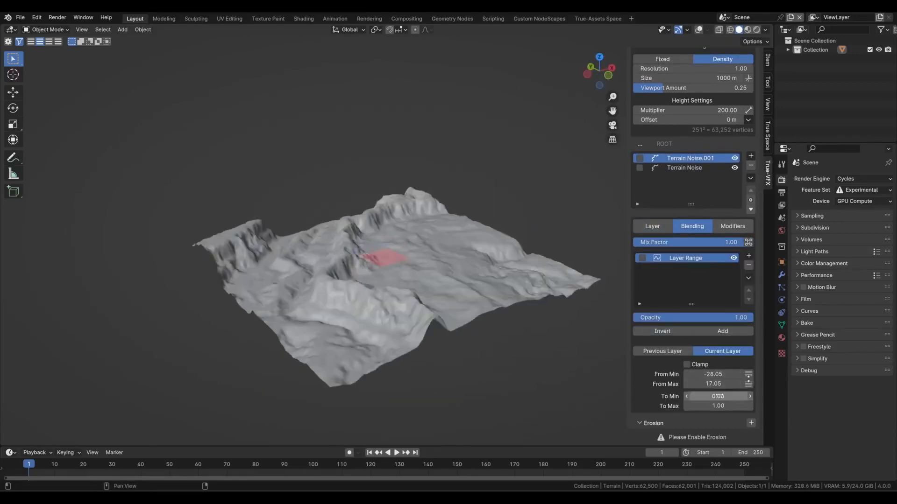
drag(716, 396, 743, 396)
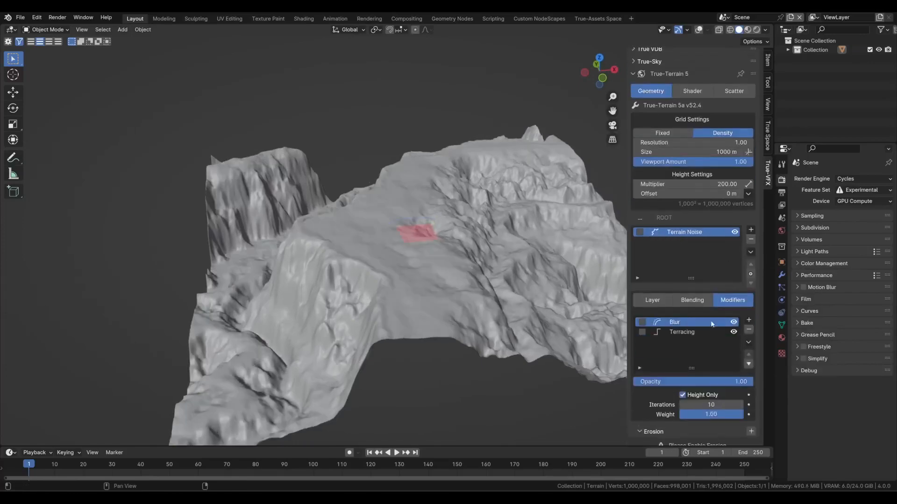
- Open the choices for adding another modifier to the Terrain Noise layer
click(749, 319)
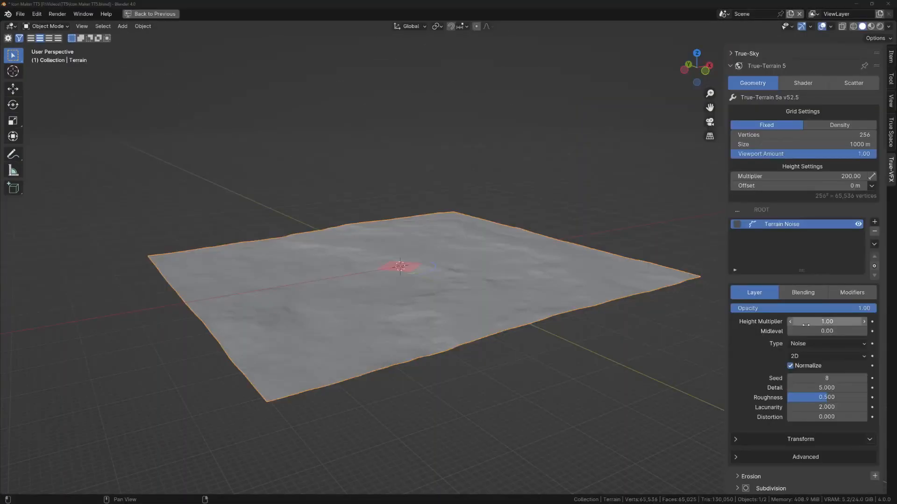
- Set the Terrain Noise layer's Height Multiplier to 5.20, shift its noise pattern, and reduce Roughness to 0.467
mouse_move(826, 322)
mouse_down()
mouse_move(841, 322)
mouse_move(826, 322)
mouse_up()
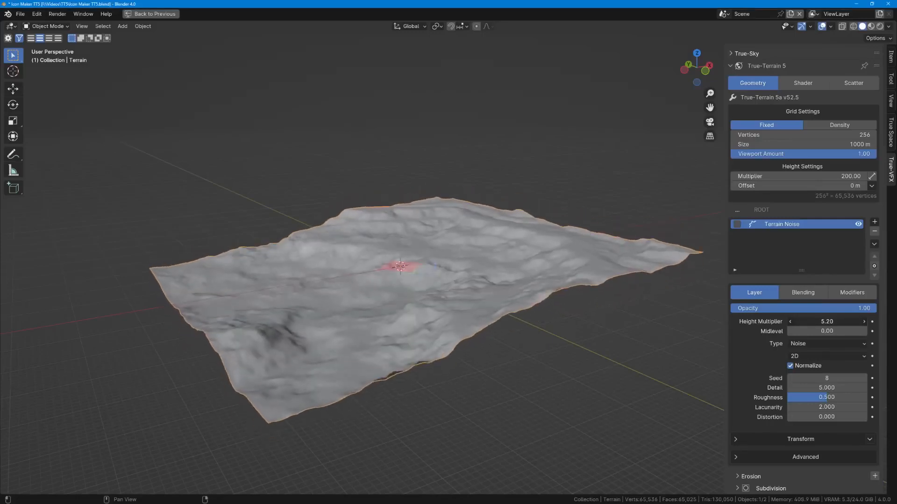
drag(401, 268, 429, 404)
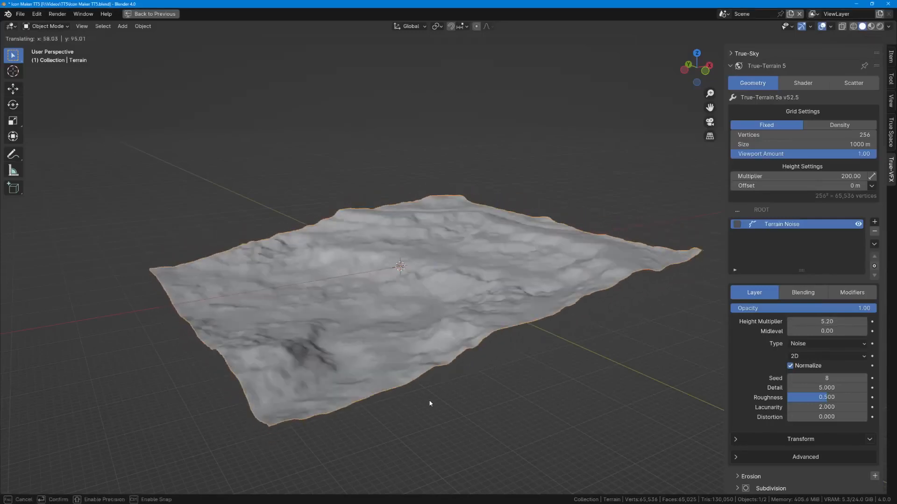
drag(824, 401, 820, 401)
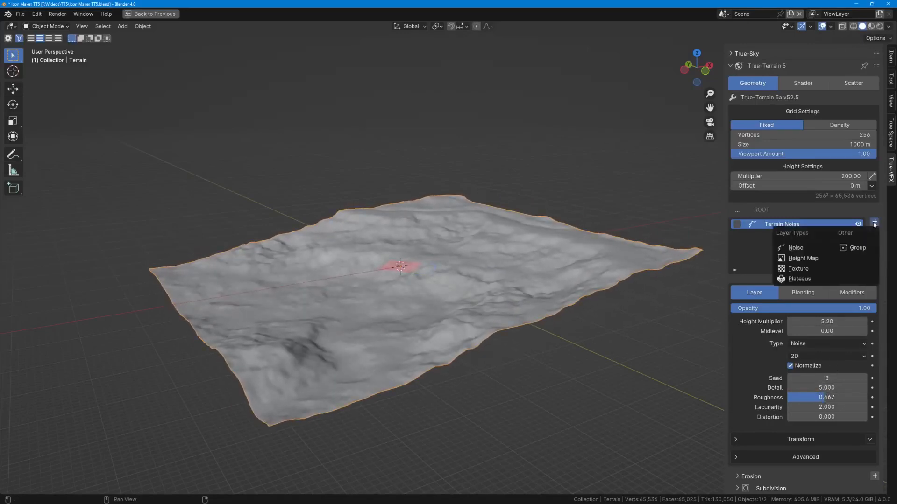
- Add a Texture layer above the noise and blend it with the Add operation at a Mix Factor of 0.15
click(798, 269)
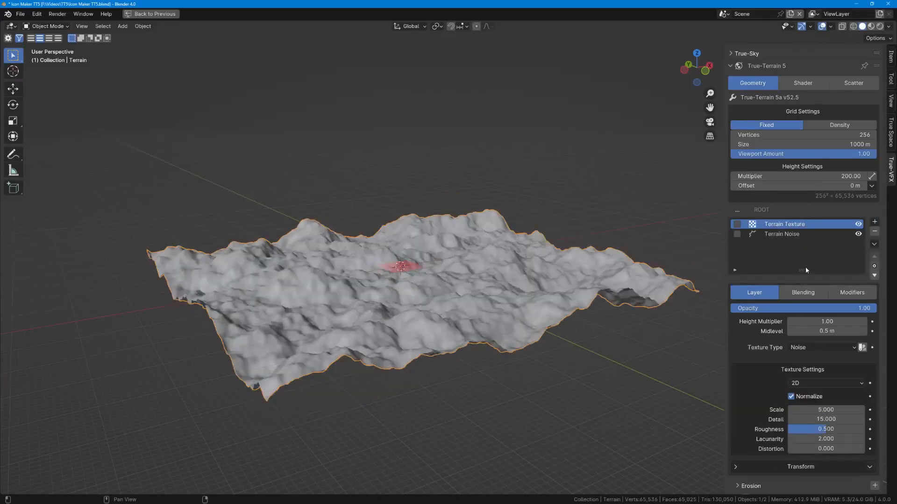
click(803, 292)
drag(822, 331, 743, 331)
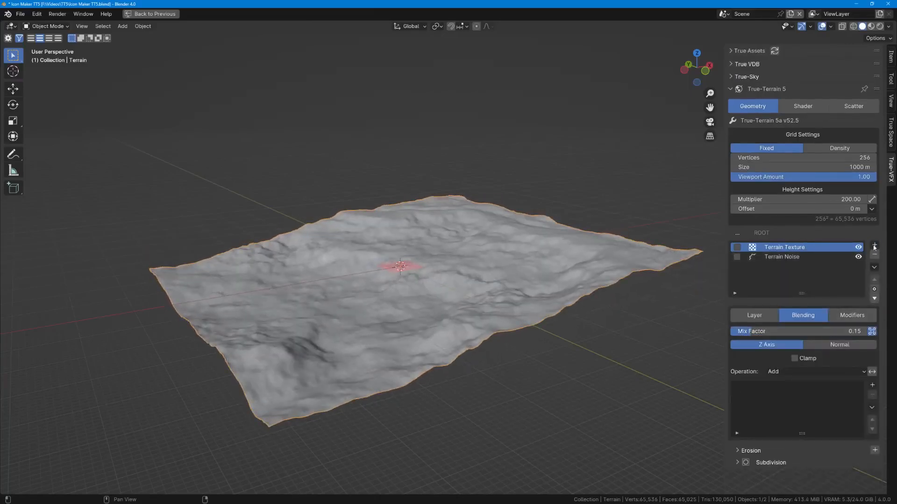
- Add a Height Map layer and choose the tVFX grassland height map with the dark round crater
click(809, 281)
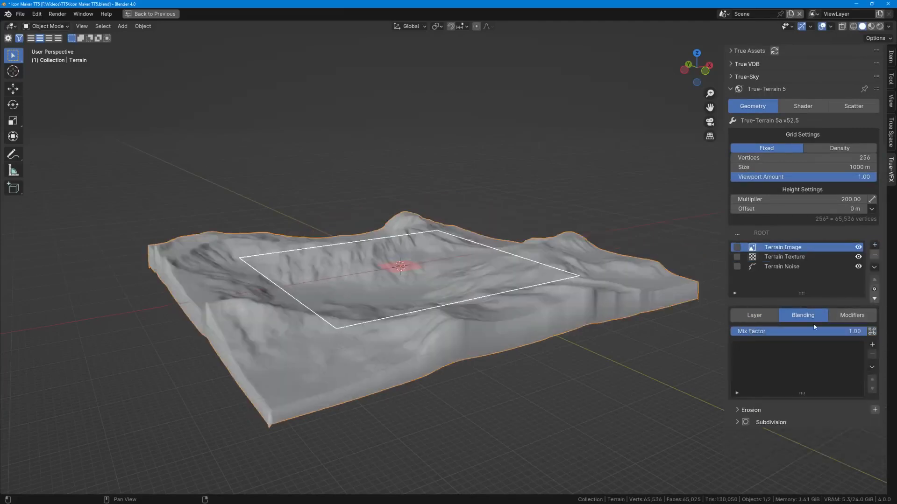
click(754, 315)
click(821, 411)
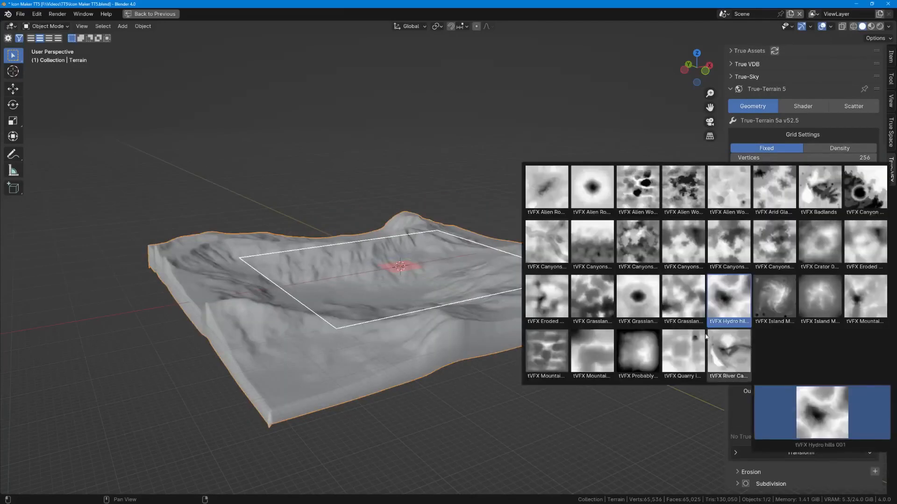
click(652, 299)
- Add a Zero Edge Border mask to the Terrain Image layer with Distance 100 m and Falloff 350 m
click(803, 315)
click(872, 344)
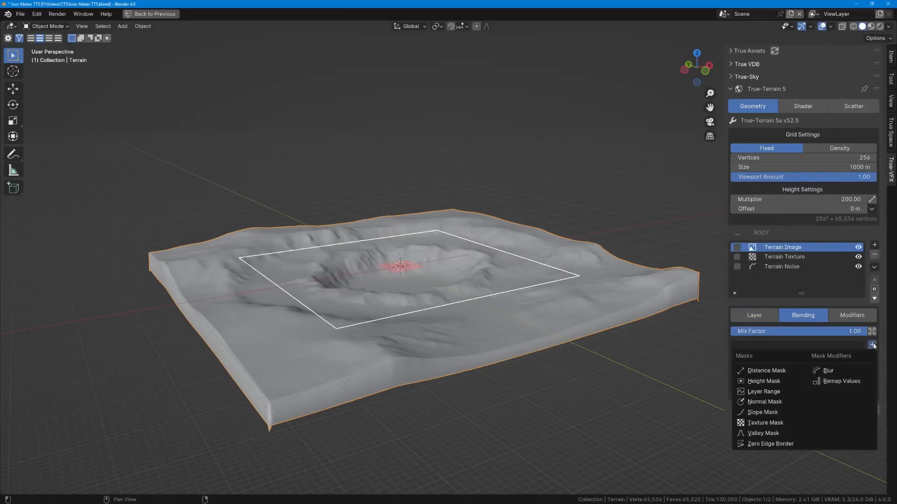
click(786, 445)
click(821, 402)
text(100)
key(Tab)
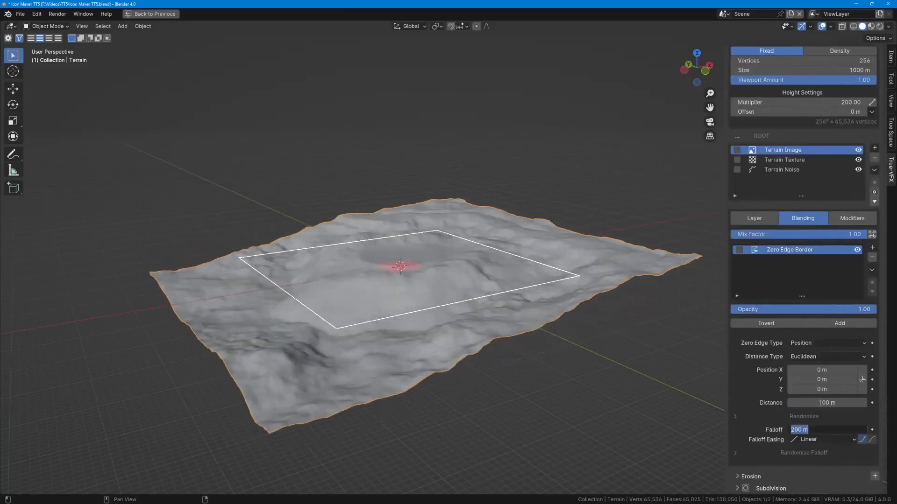
text(350)
key(Return)
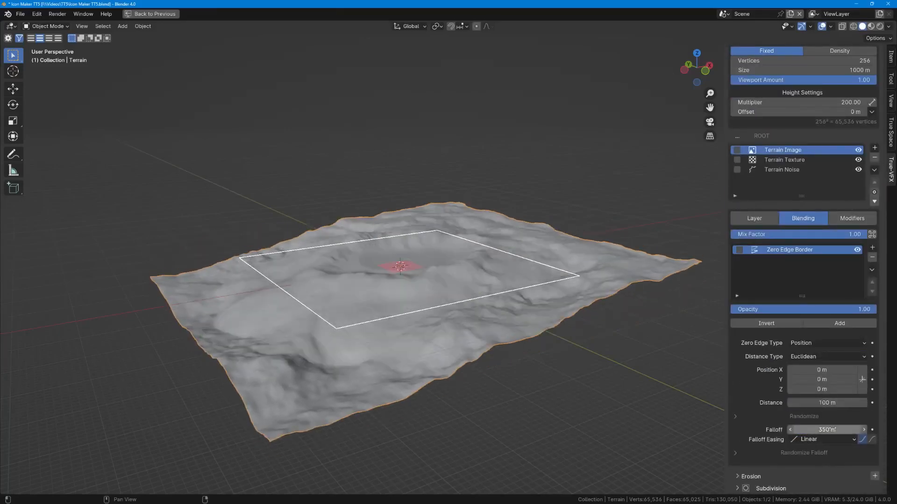
- Set the Zero Edge Border mask's Falloff Easing to a Custom curve
click(829, 427)
scroll(833, 452, down, 5)
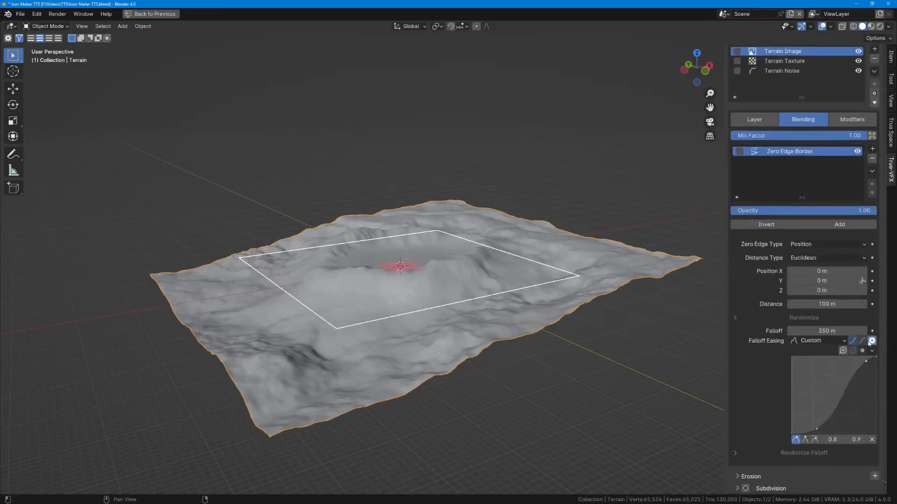
scroll(749, 346, up, 4)
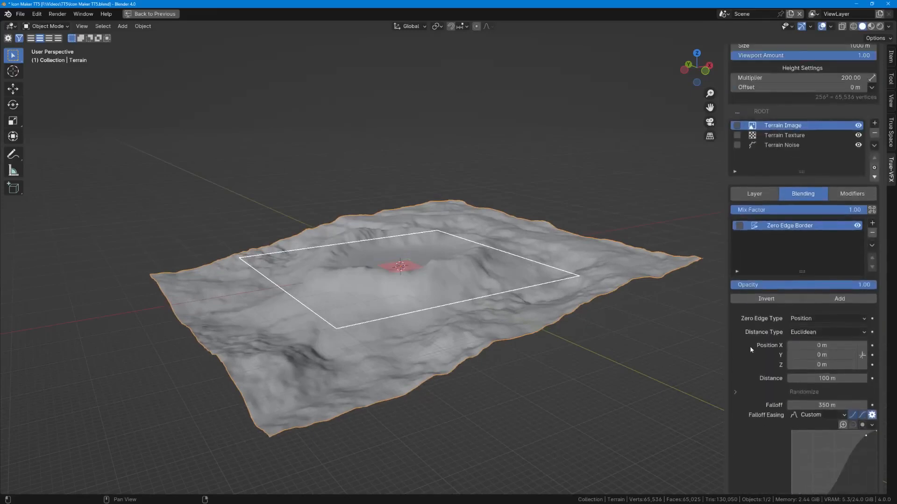
scroll(750, 343, down, 4)
- Enable Circular randomization of the mask's distance with an Amount of 0.793
click(785, 320)
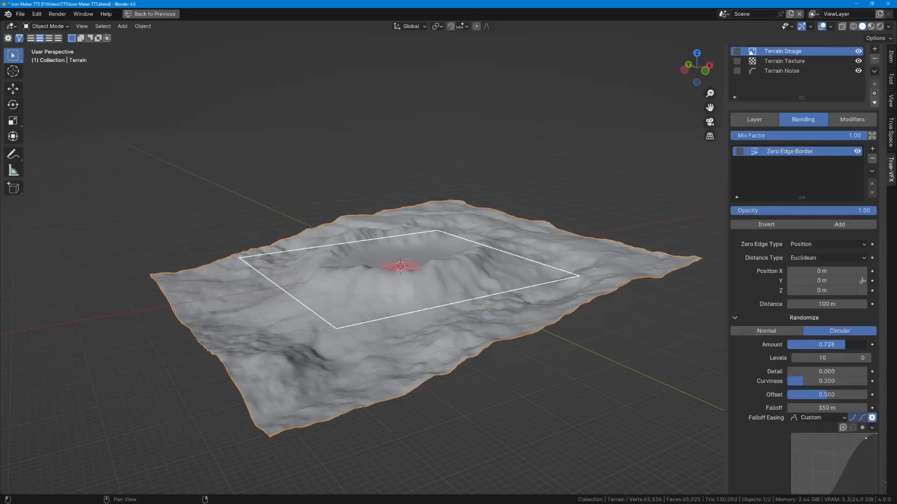
drag(845, 345, 850, 345)
scroll(761, 365, down, 4)
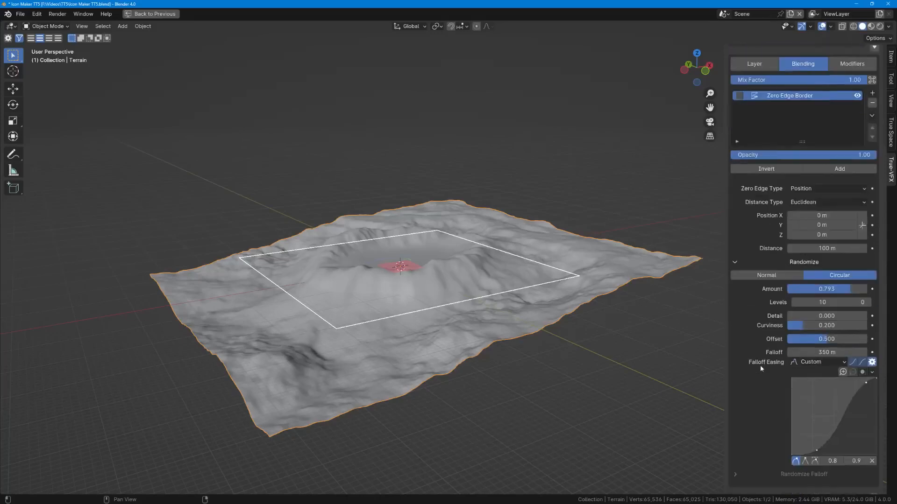
- Enable Normal falloff randomization on the mask with an Amount of 0.579 and adjust its Scale
click(772, 452)
scroll(782, 423, down, 3)
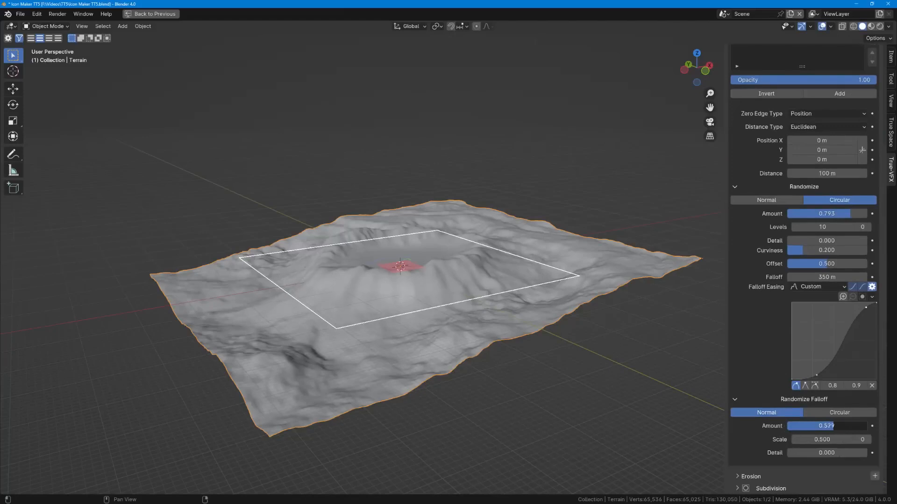
drag(822, 440, 830, 439)
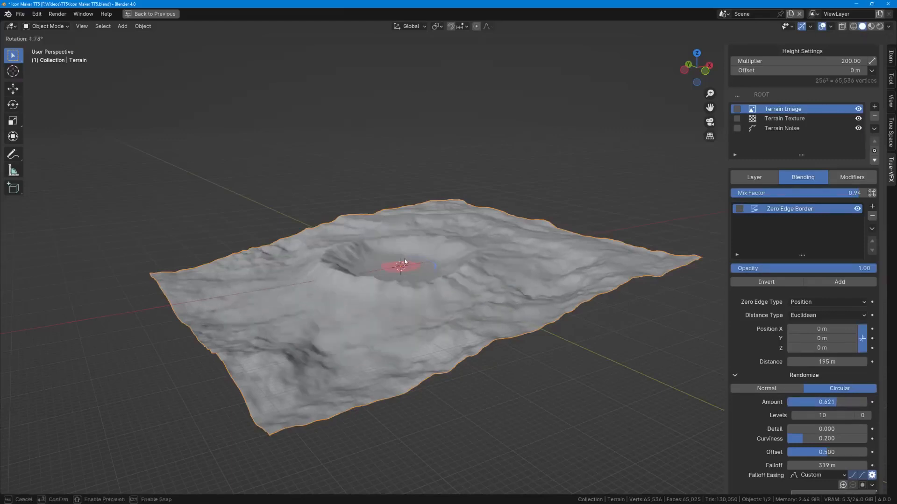
- Rescale the crater layer interactively around the terrain's centre
key(s)
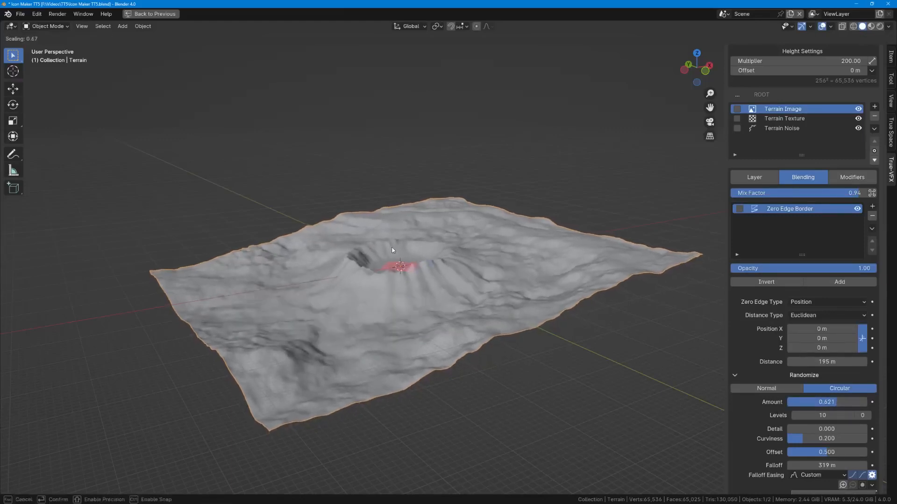
click(523, 251)
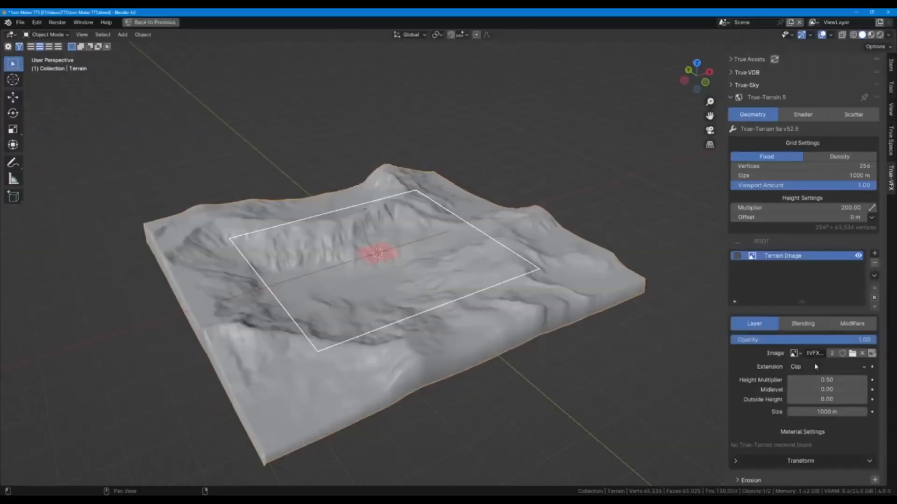
- Swap the Terrain Image layer's height map among tVFX presets, including Island Mountain 001 and Mountains 001, ending on an Alien preset
click(821, 415)
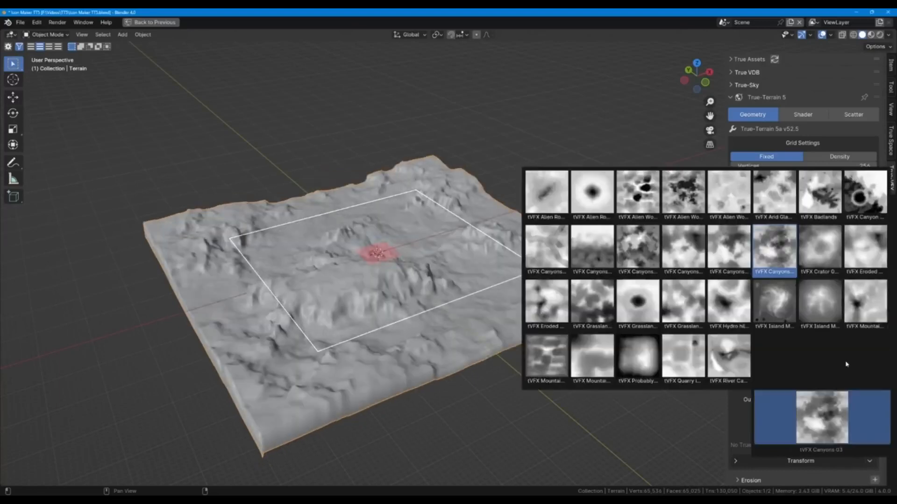
click(774, 301)
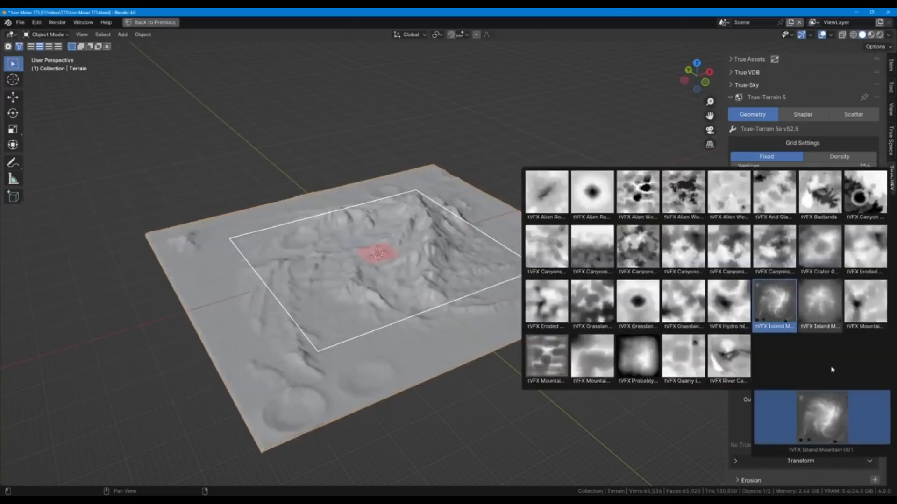
click(547, 248)
click(555, 353)
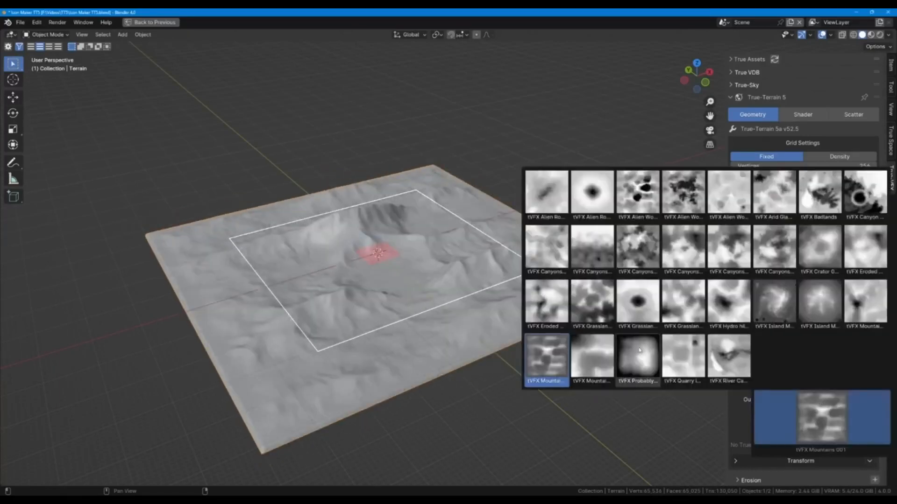
click(589, 202)
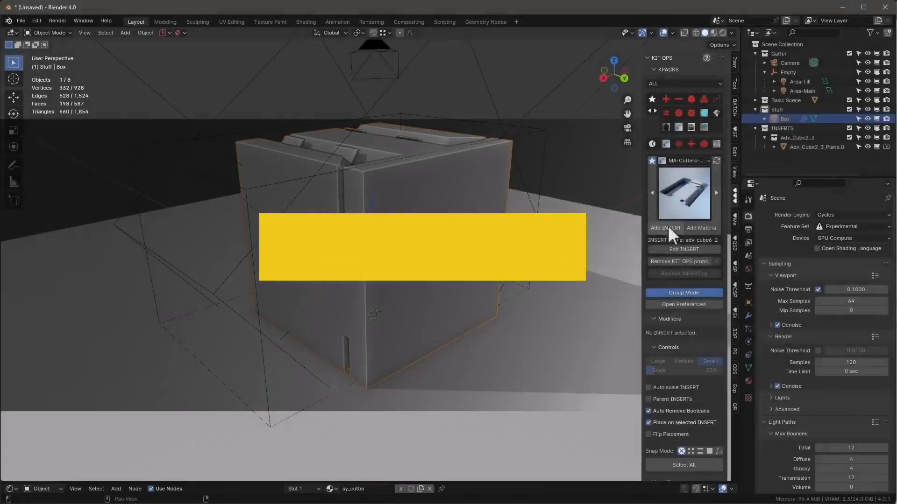
- Place the adv_cube6_2 and chamfered cube cutters on the box's side and slightly enlarge the chamfered cutter
click(667, 227)
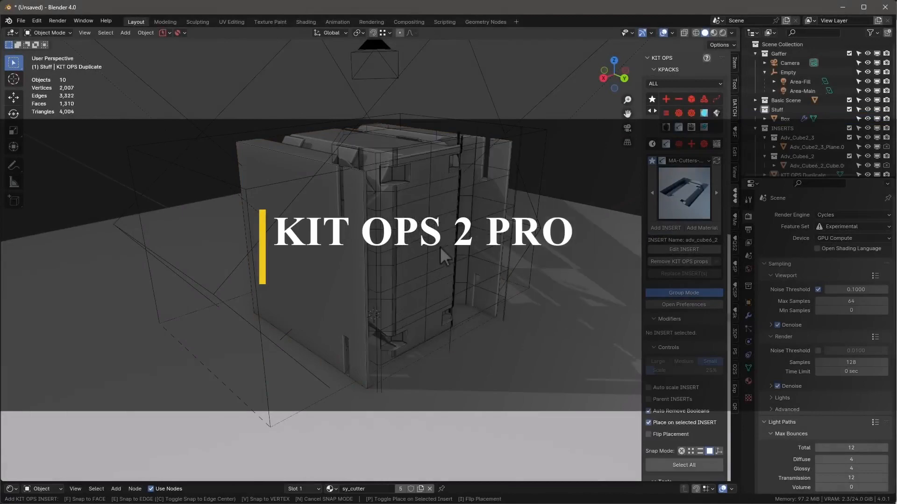
middle_drag(439, 246, 426, 253)
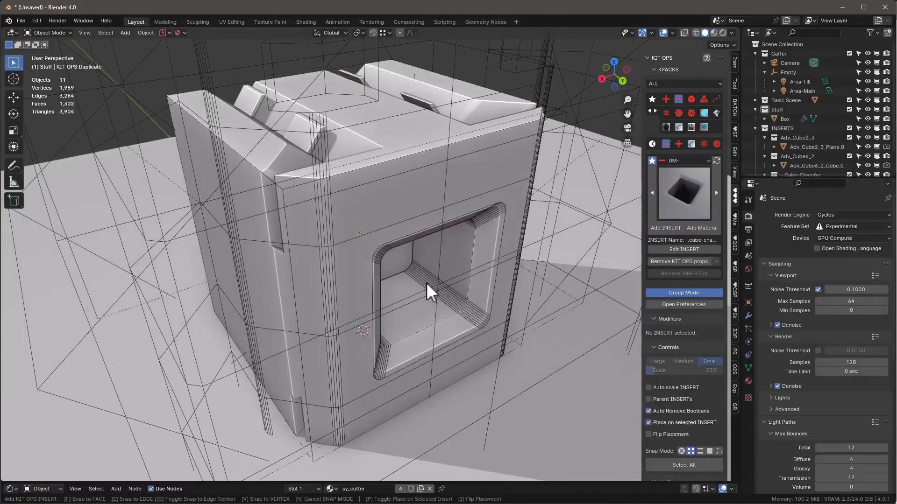
click(426, 283)
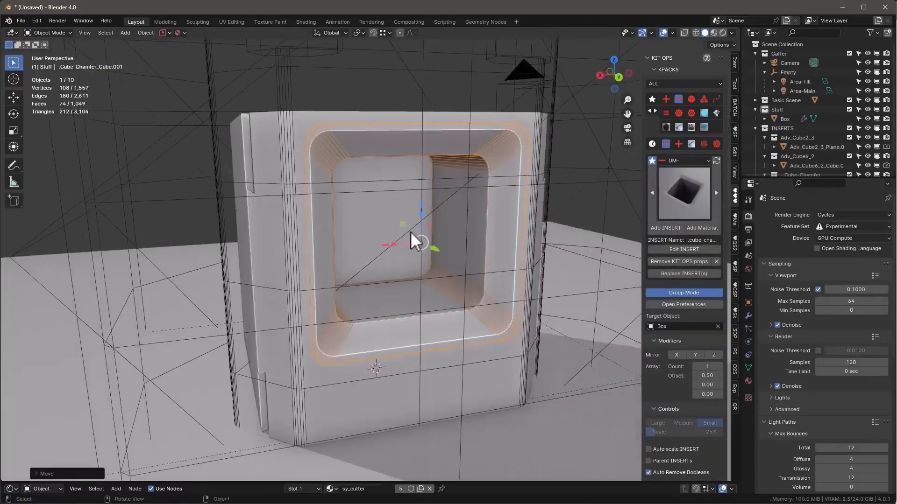
key(s)
click(425, 234)
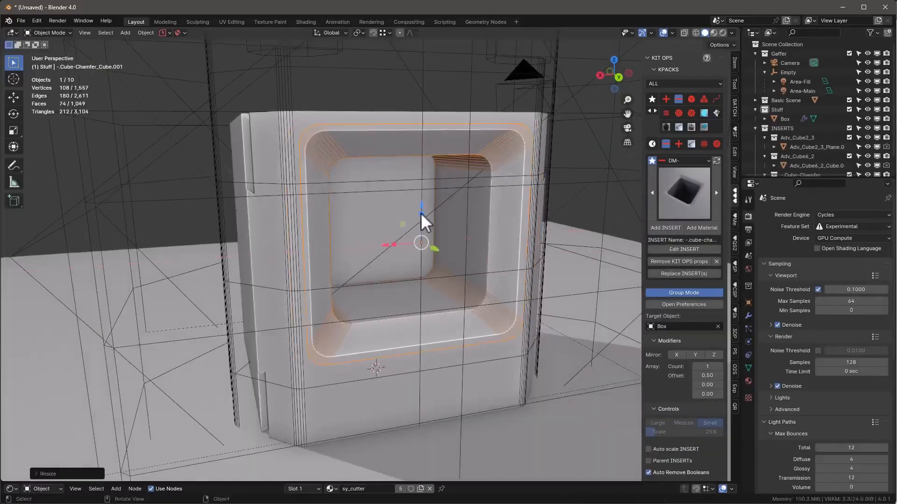
middle_drag(425, 223, 449, 182)
- Choose the bevel creator INSERT and place it on the box's upper side edge
click(699, 189)
click(499, 308)
middle_drag(262, 140, 223, 163)
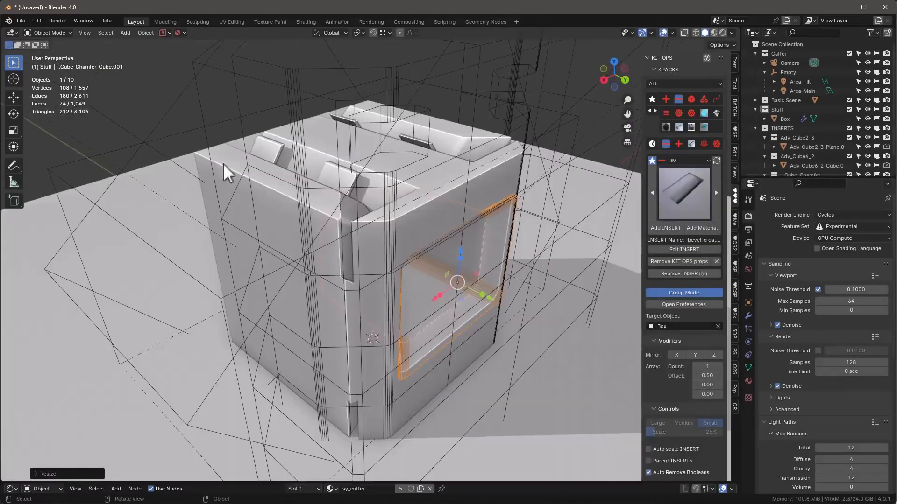
click(529, 235)
click(665, 228)
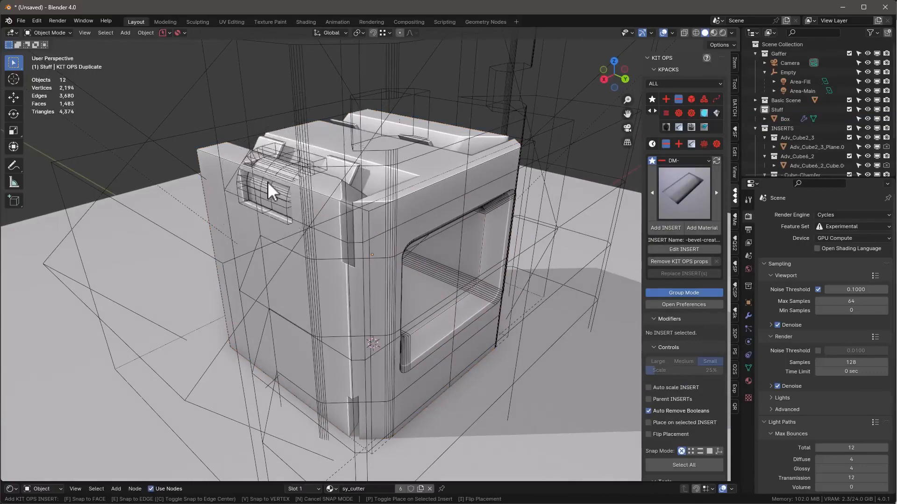
click(268, 182)
- Slide the bevel creator cutter along the box's upper edge on the X axis and mirror it across X
scroll(282, 184, up, 5)
key(g)
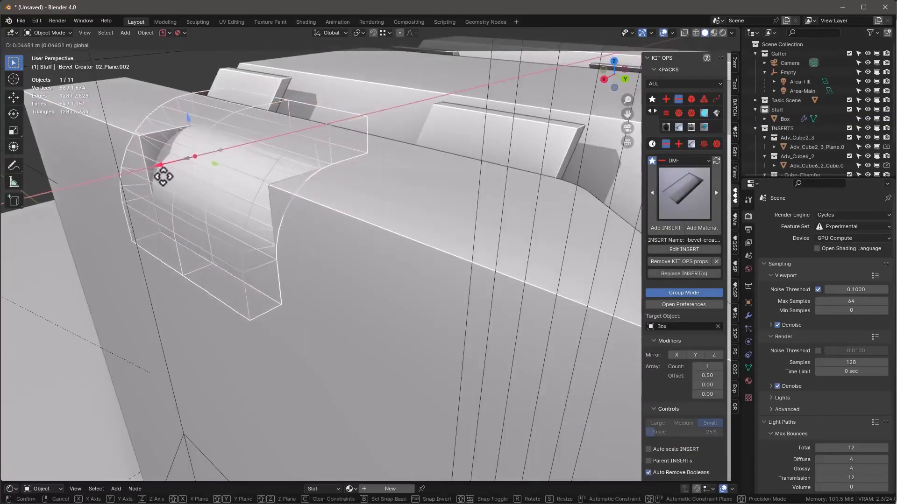
drag(163, 177, 162, 177)
scroll(177, 175, down, 4)
middle_drag(191, 161, 219, 191)
drag(226, 188, 312, 199)
middle_drag(299, 198, 280, 194)
drag(226, 187, 243, 193)
middle_drag(243, 192, 224, 187)
click(676, 355)
click(748, 315)
- Select and reposition the Adv_Cube6_2 and Adv_Cube2_3 cutters around the box
middle_drag(299, 140, 374, 152)
click(417, 295)
drag(537, 303, 529, 297)
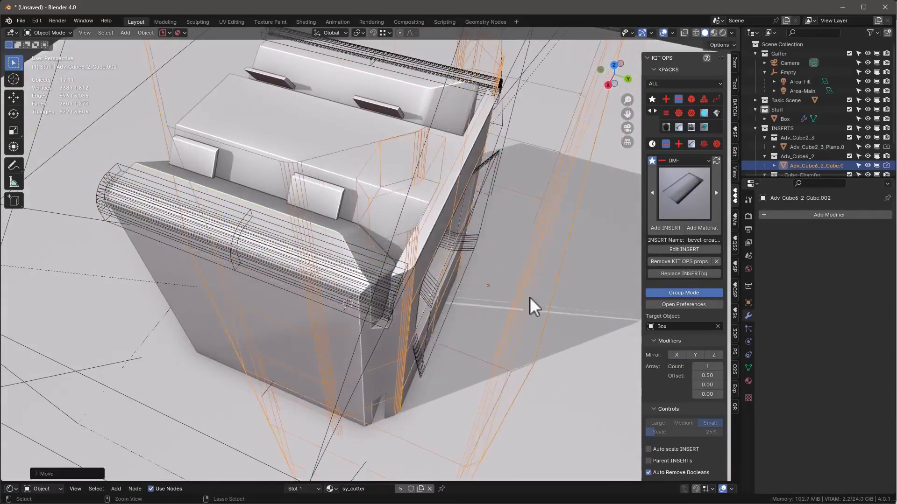
scroll(530, 297, down, 3)
click(313, 137)
drag(443, 153, 435, 151)
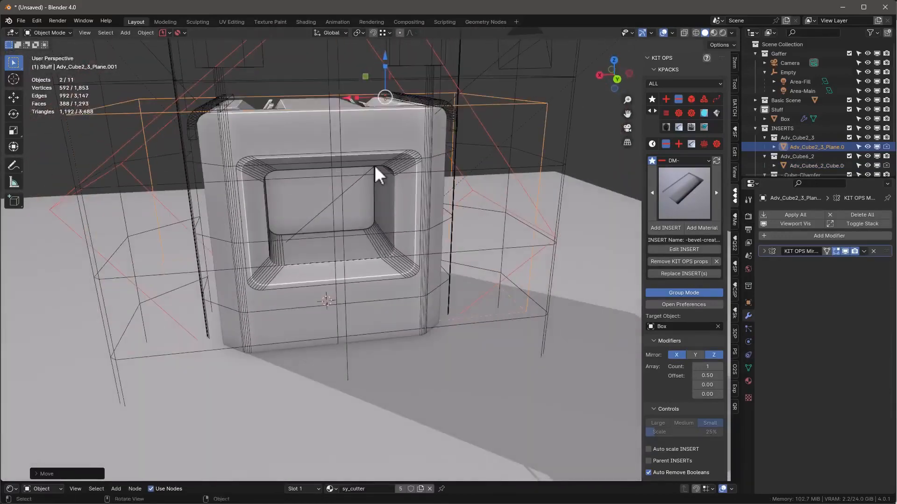
- Select the chamfered cube cutter in the box's front opening and apply its transform
click(372, 203)
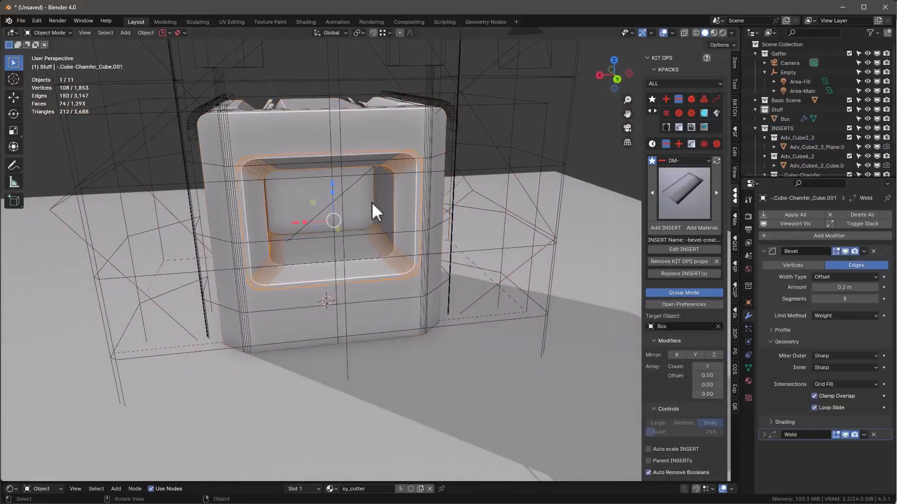
key(ctrl+a)
click(311, 223)
key(Return)
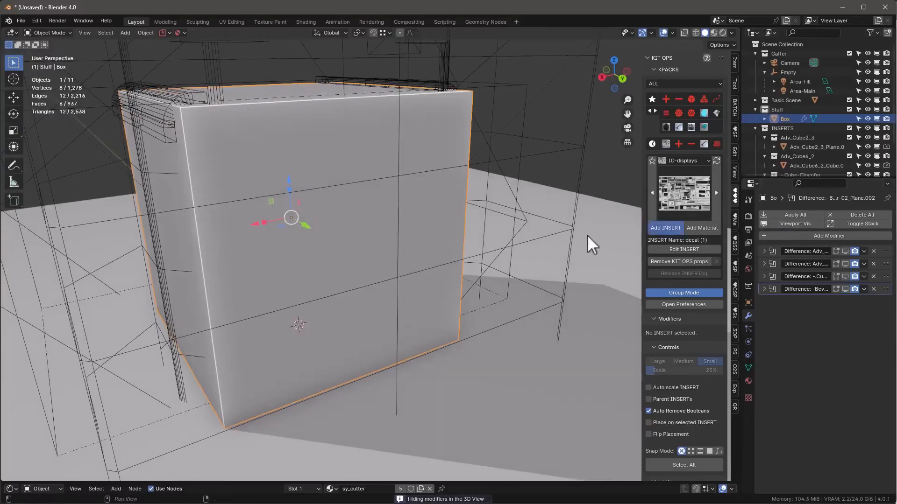
- Place the decal (1) INSERT from IC-displays on the box's front face with Material Preview shading
drag(354, 253, 419, 197)
key(z)
scroll(357, 270, up, 2)
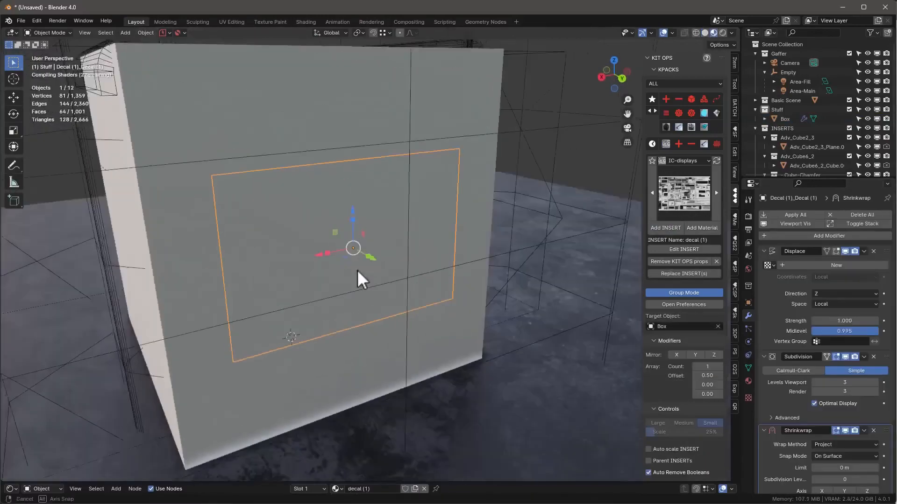
scroll(357, 270, down, 4)
middle_drag(358, 270, 393, 289)
scroll(366, 271, up, 3)
- Show the box's boolean modifiers in the viewport and adjust the display decal's position on the front face
click(345, 290)
click(795, 223)
click(445, 194)
middle_drag(445, 194, 430, 175)
drag(430, 177, 430, 166)
middle_drag(430, 159, 399, 115)
click(426, 122)
- Add a mesh plane, stand it upright and move it along Y towards the box's display face
key(shift+a)
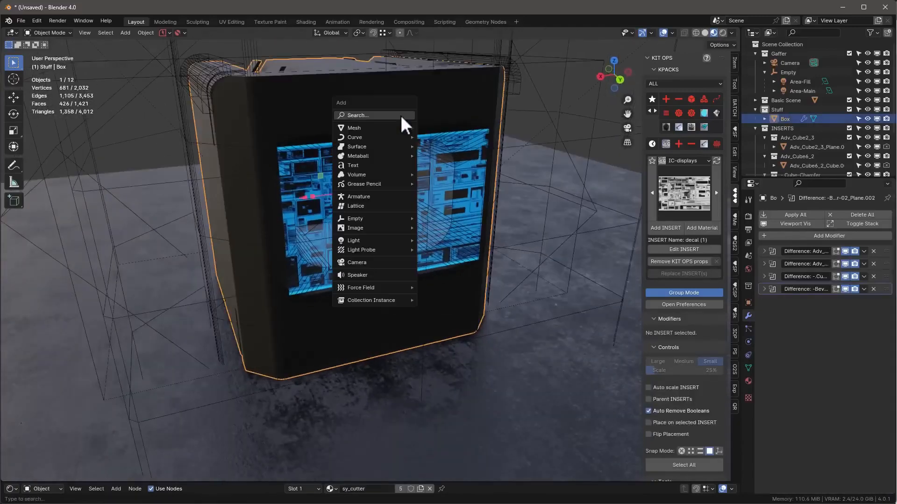
mouse_move(400, 127)
click(433, 128)
drag(344, 265, 342, 161)
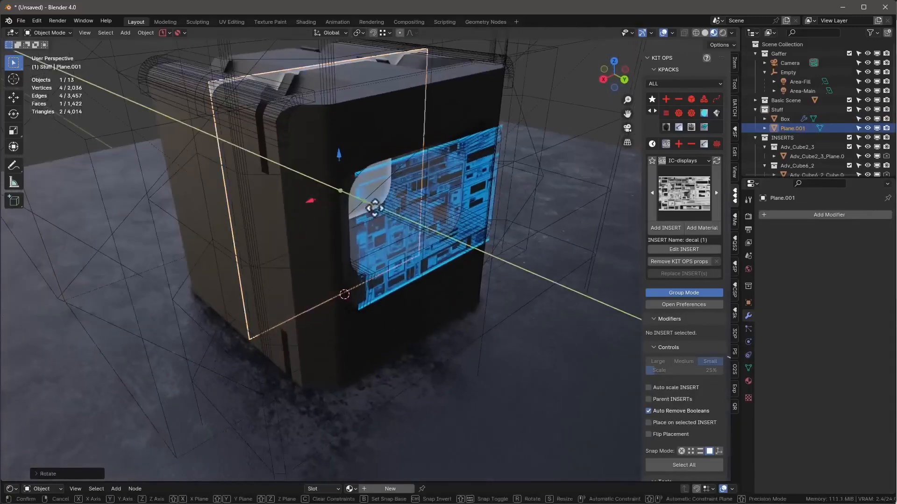
- Load a favourite material KPACK and pick one of its material INSERTs for the upright plane
click(704, 113)
click(684, 193)
click(551, 261)
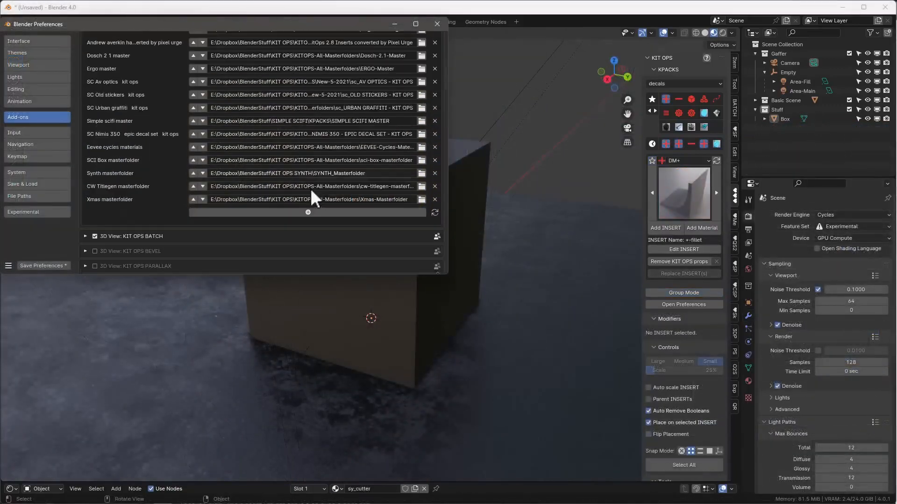
- Switch the KPACK set in the KIT OPS file paths to materials and review which masterfolders it includes
scroll(310, 189, up, 8)
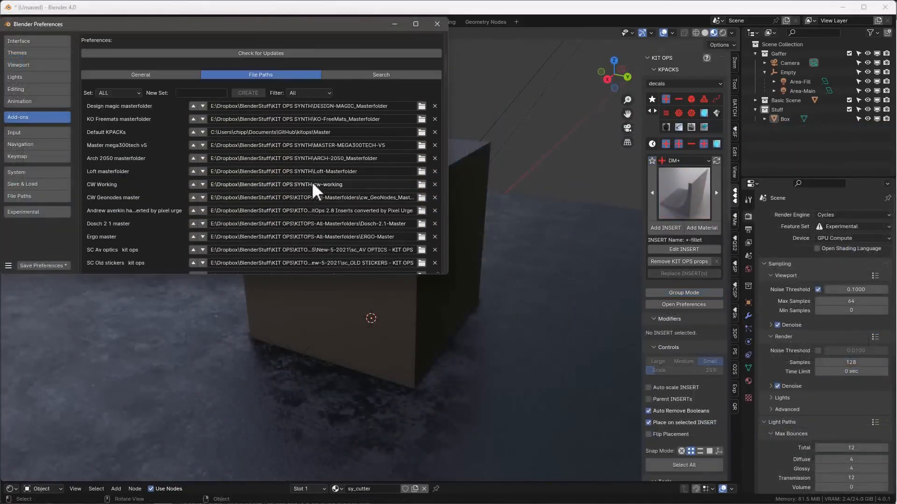
click(119, 114)
scroll(176, 142, down, 5)
scroll(176, 141, up, 8)
click(116, 149)
click(119, 190)
scroll(286, 211, down, 6)
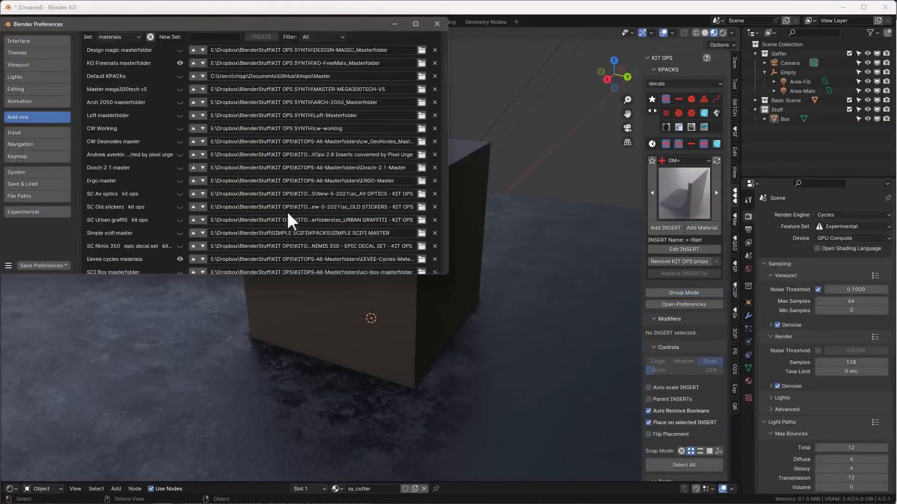
scroll(287, 212, up, 4)
click(685, 161)
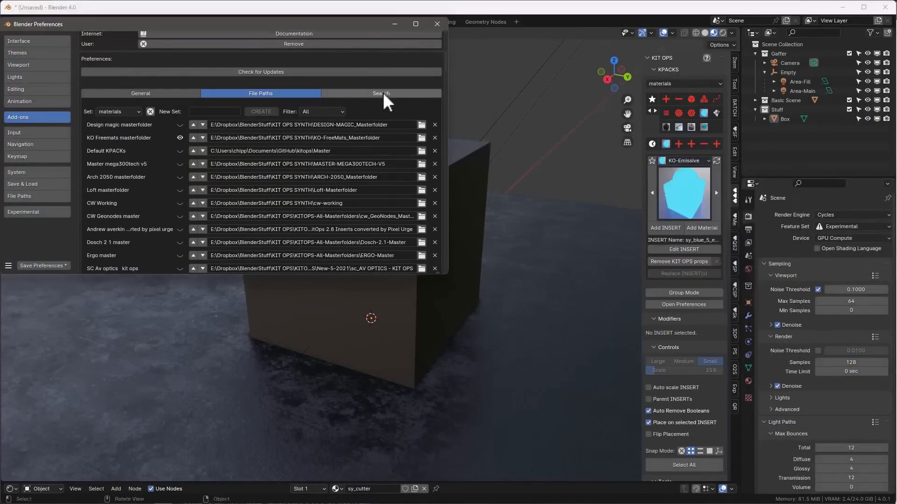
- Search all KIT OPS masterfolders for "display" and load the display-01 INSERT
click(381, 94)
drag(447, 274, 469, 358)
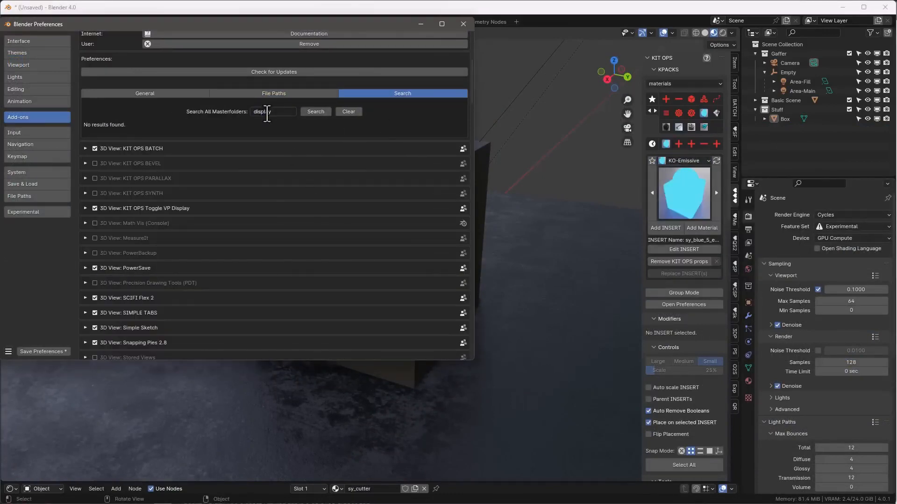
key(Return)
click(417, 124)
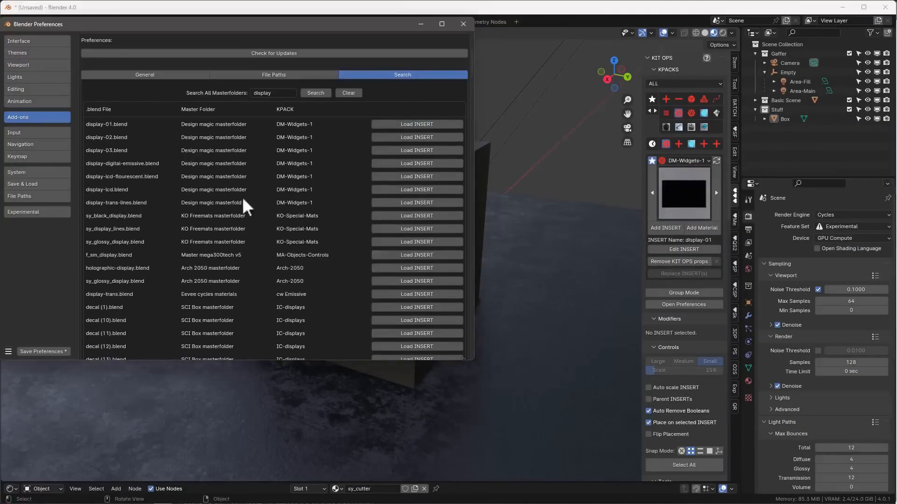
- Try several display search results in turn, loading decal (21), decal (22) and the hero-display INSERT
scroll(423, 281, down, 5)
scroll(418, 323, down, 6)
click(411, 272)
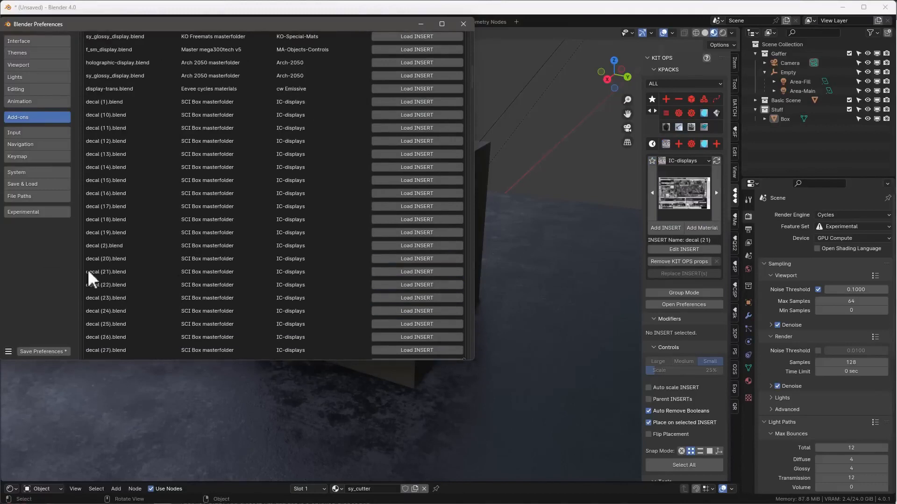
click(425, 285)
scroll(423, 303, down, 12)
click(424, 297)
scroll(429, 292, down, 6)
click(414, 170)
scroll(425, 190, up, 20)
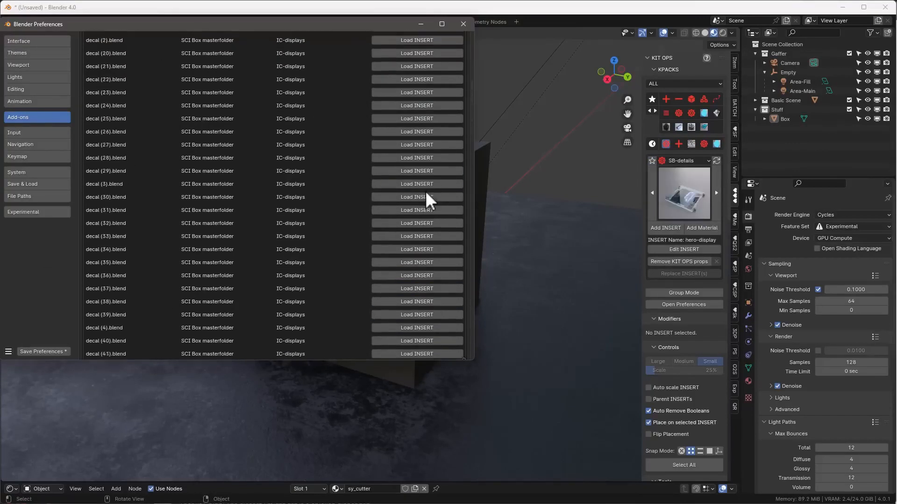
- Load the holographic-display INSERT from the Arch-2050 KPACK and close the preferences window
click(387, 81)
click(686, 159)
key(Escape)
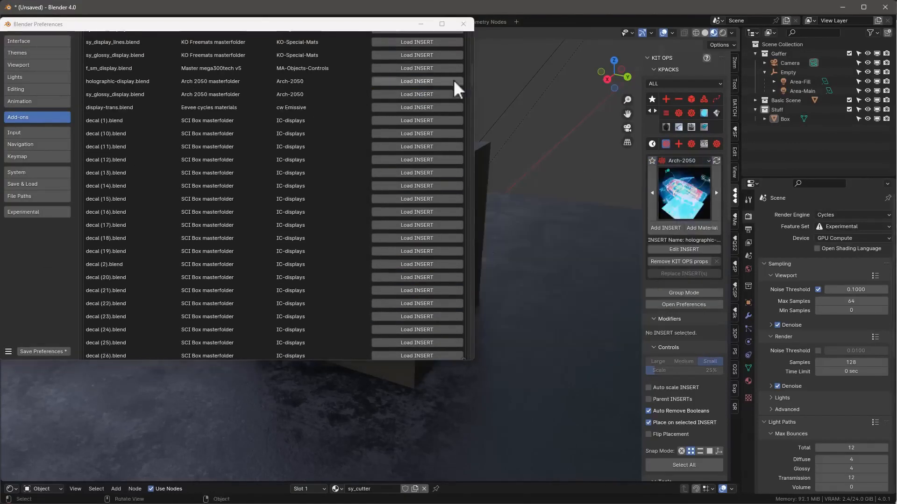
click(464, 24)
- Set the active KPACK to MA-Cutters-Medium for the box
middle_drag(425, 181, 414, 188)
click(682, 162)
click(139, 361)
click(666, 163)
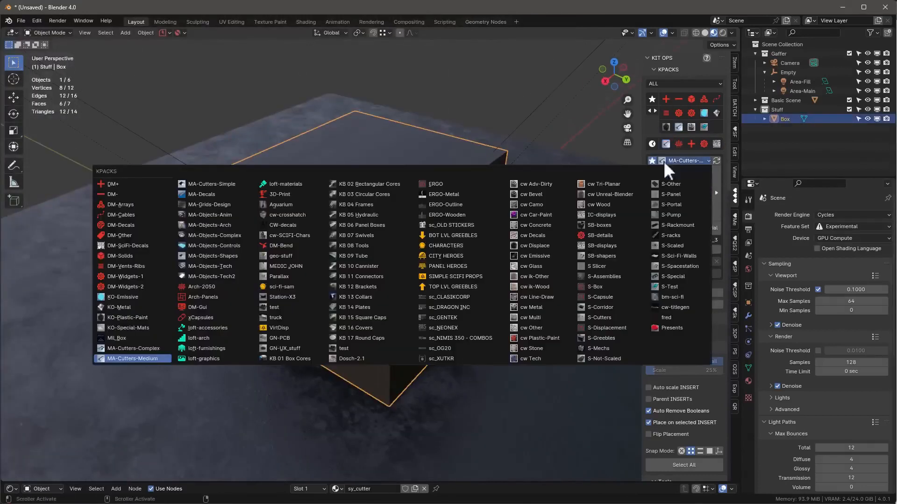
click(132, 357)
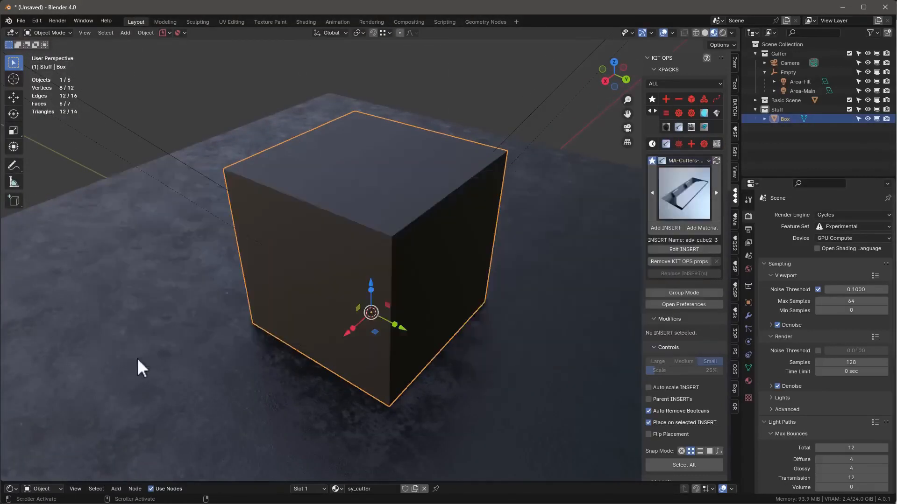
- Add the adv_cube2_3 cutter INSERT to the box's top face
click(668, 226)
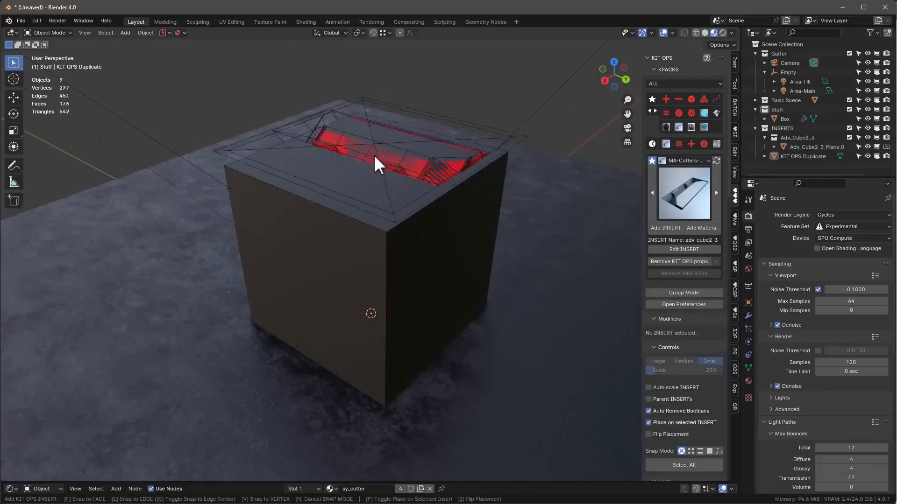
click(288, 186)
key(q)
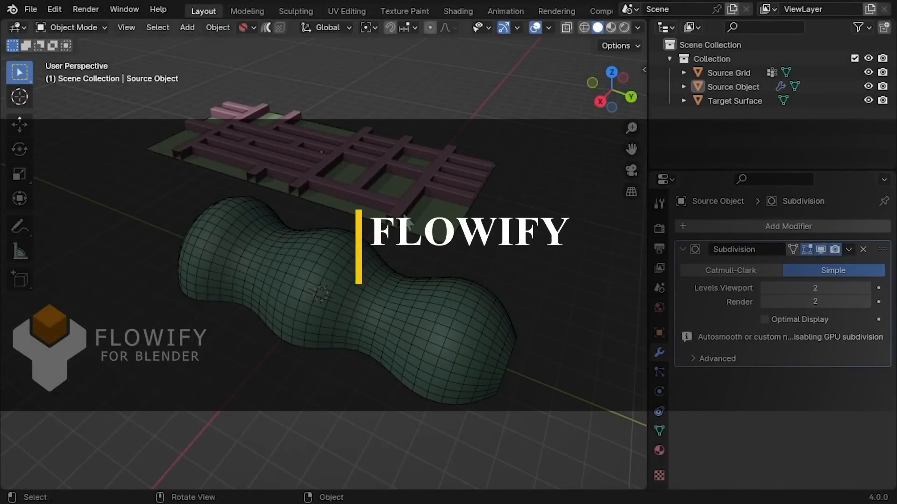
- Examine the Source Object, Target Surface and Source Grid one by one, including from the top view
click(402, 213)
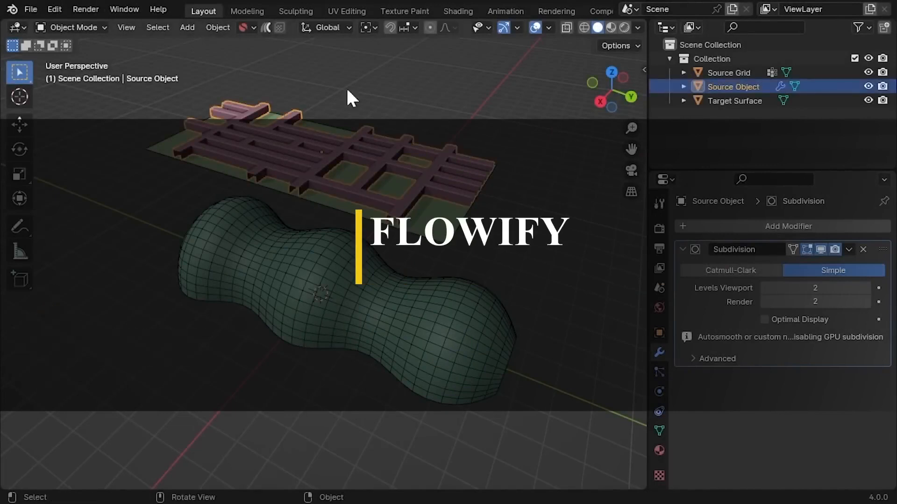
click(486, 355)
mouse_move(441, 428)
middle_down()
mouse_move(360, 380)
mouse_move(360, 400)
mouse_move(458, 423)
middle_up()
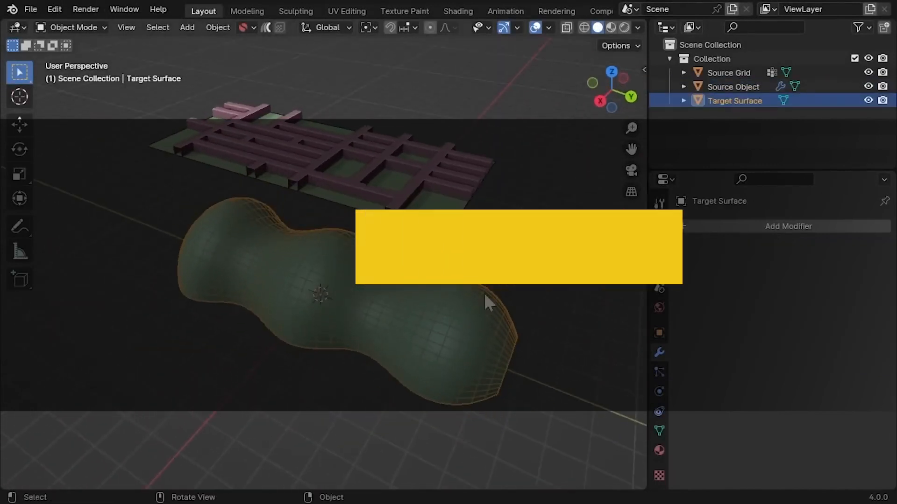
click(436, 215)
click(611, 72)
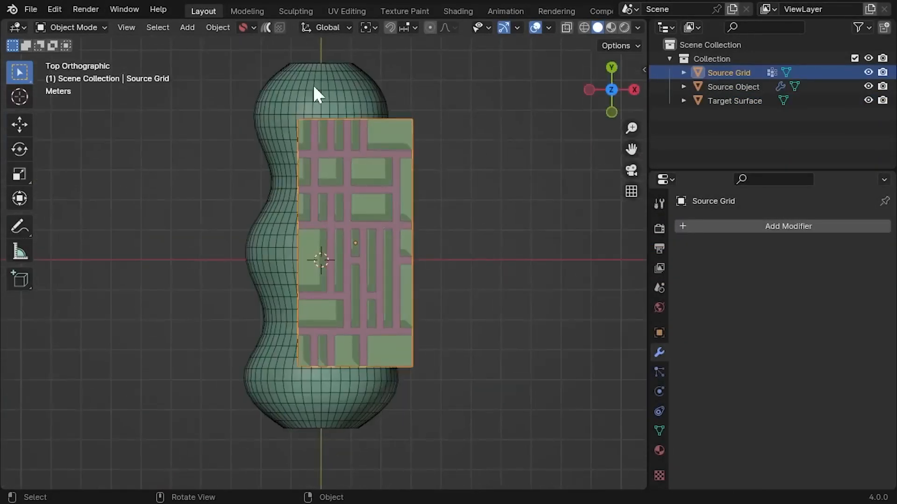
- Wrap the Source Object onto the Target Surface with Flowify, using the Source Grid as the flat reference
middle_drag(414, 373, 378, 211)
click(378, 210)
right_click(481, 367)
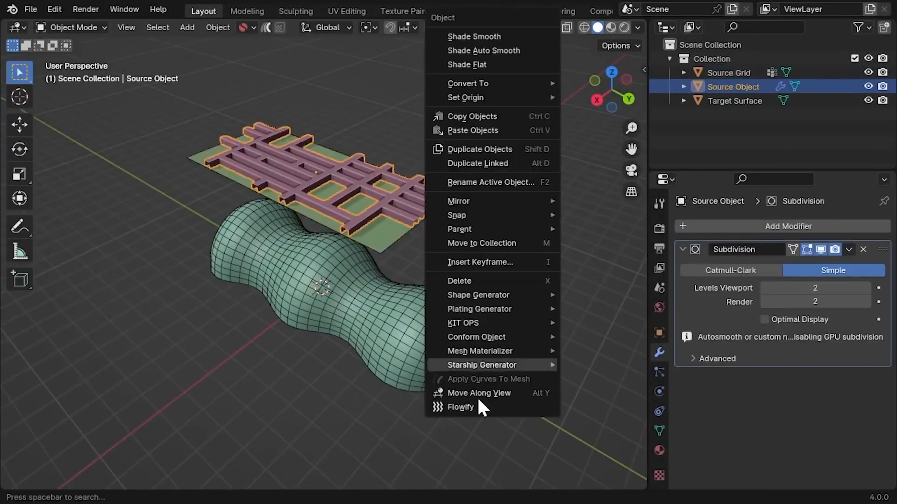
click(481, 407)
click(362, 385)
- Inspect the wrapped object from several angles, temporarily hiding the Target Surface and showing it again
middle_drag(363, 385, 394, 288)
click(422, 304)
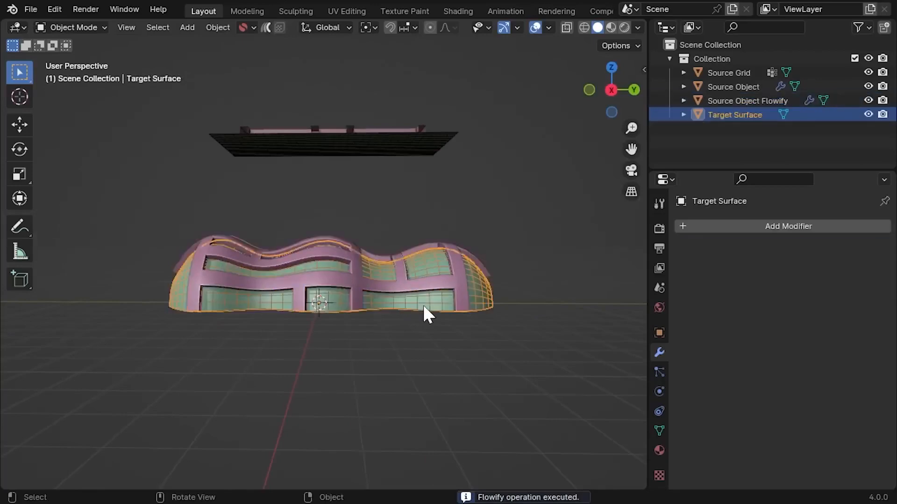
key(h)
middle_drag(289, 334, 535, 393)
click(868, 114)
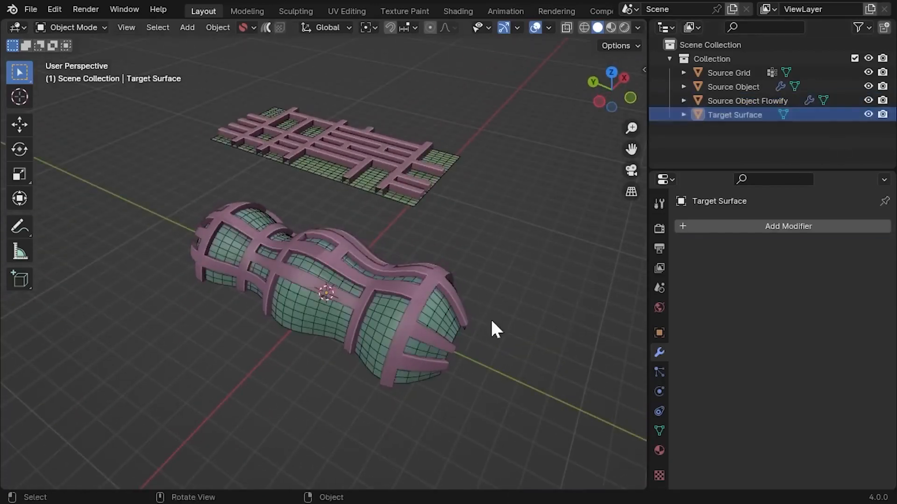
middle_drag(489, 317, 548, 332)
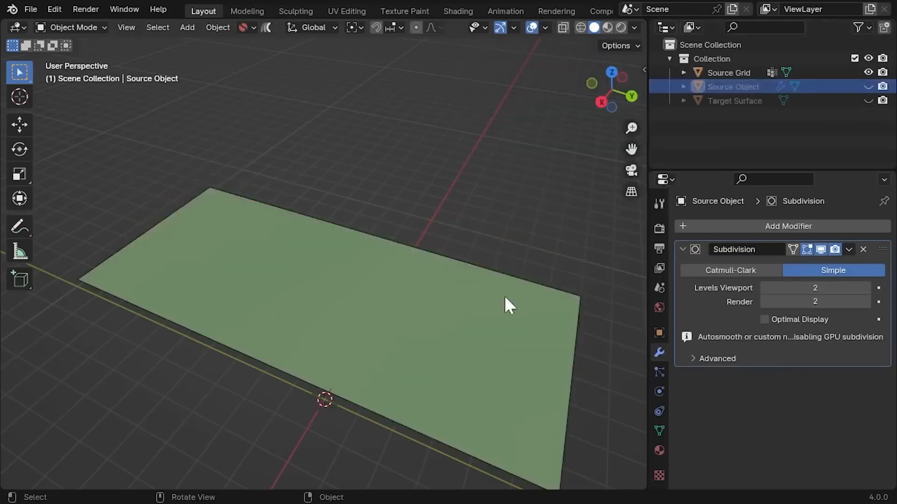
- Show the Source Object and move the Source Grid up about 0.67 m along Z to sit directly beneath it
click(505, 299)
middle_drag(505, 298, 515, 341)
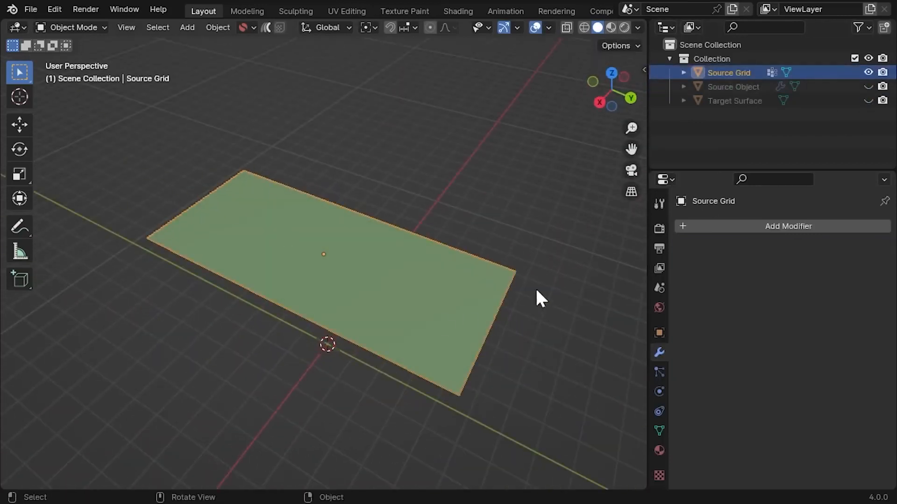
click(599, 102)
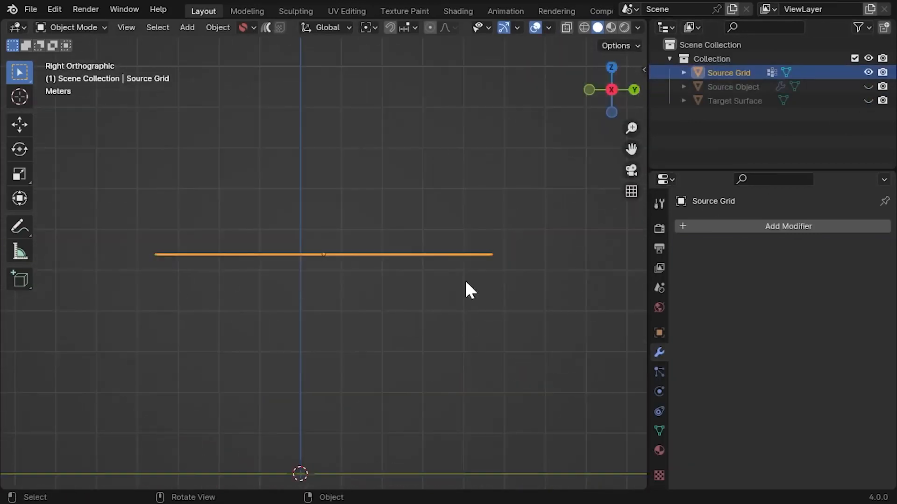
click(866, 87)
middle_drag(326, 257, 337, 272)
key(KP_3)
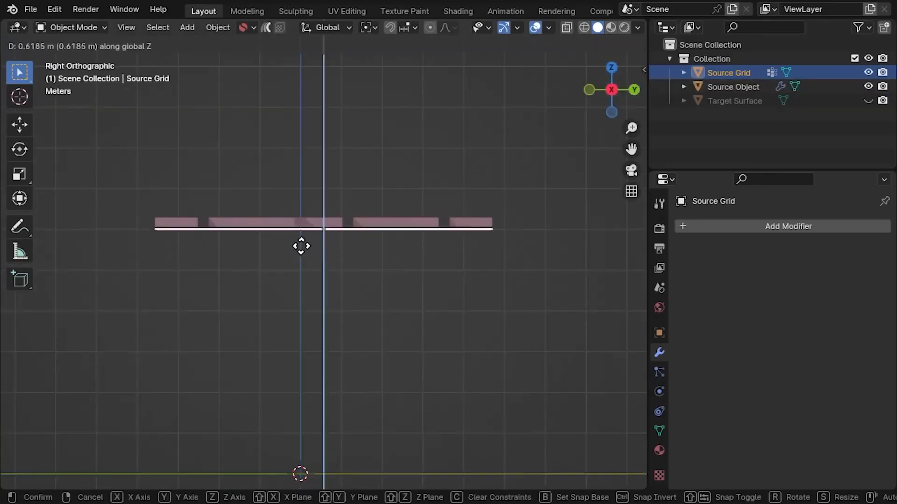
click(452, 243)
middle_drag(452, 243, 516, 318)
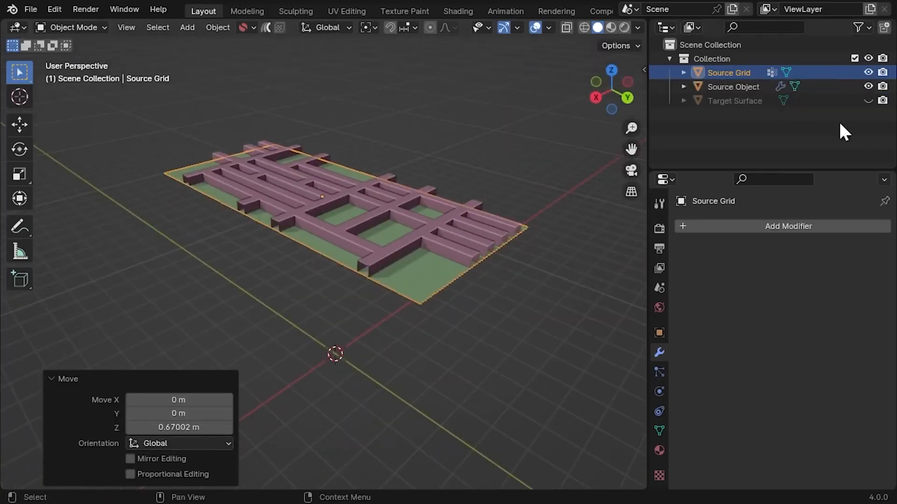
- Show only the Target Surface and evenly space its selected lengthwise edge loops with LoopTools Space
ctrl+click(868, 100)
click(389, 341)
middle_drag(478, 399, 319, 278)
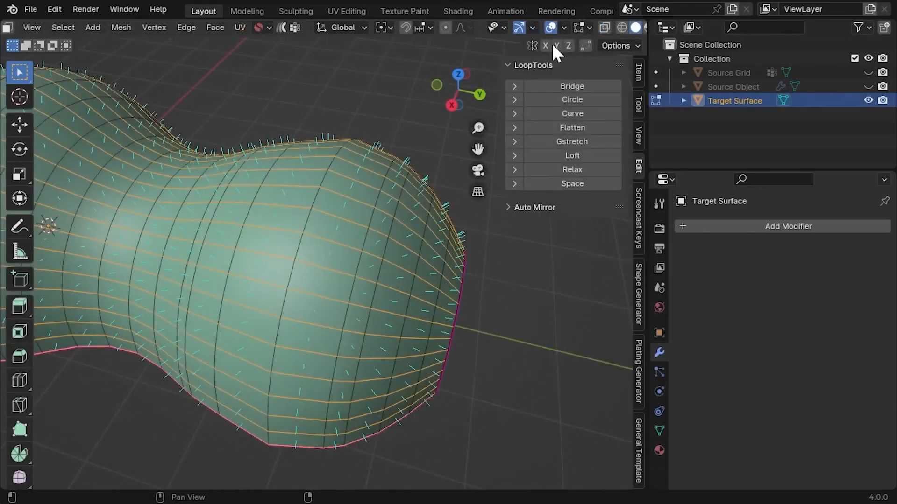
click(603, 182)
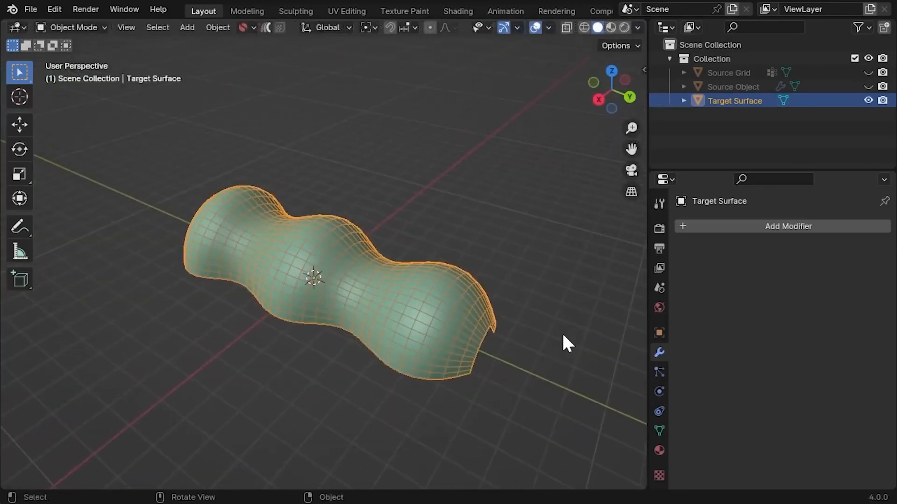
- Add a Subdivision modifier to the Target Surface, and make the Source Object and Source Grid visible again
click(788, 226)
text(s)
key(Return)
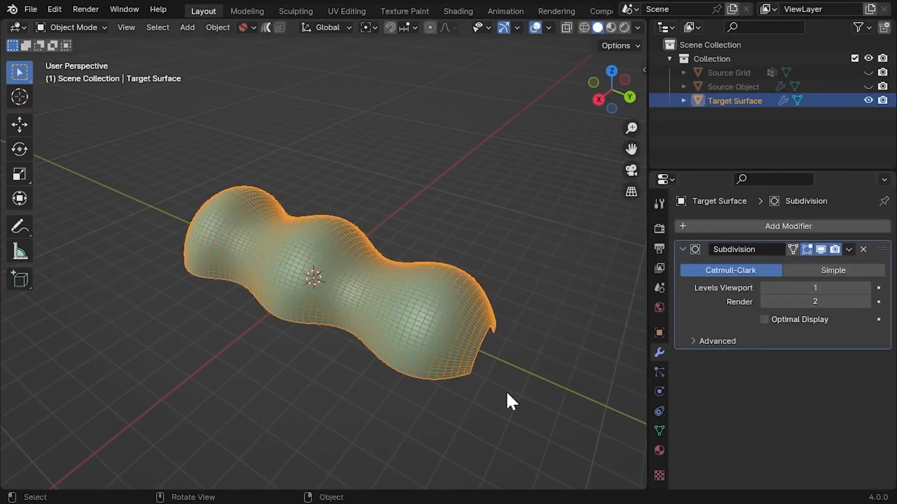
click(868, 87)
click(868, 73)
- Run Flowify on the Source Object, picking the Source Grid as the flat grid and the Target Surface as the destination
click(225, 130)
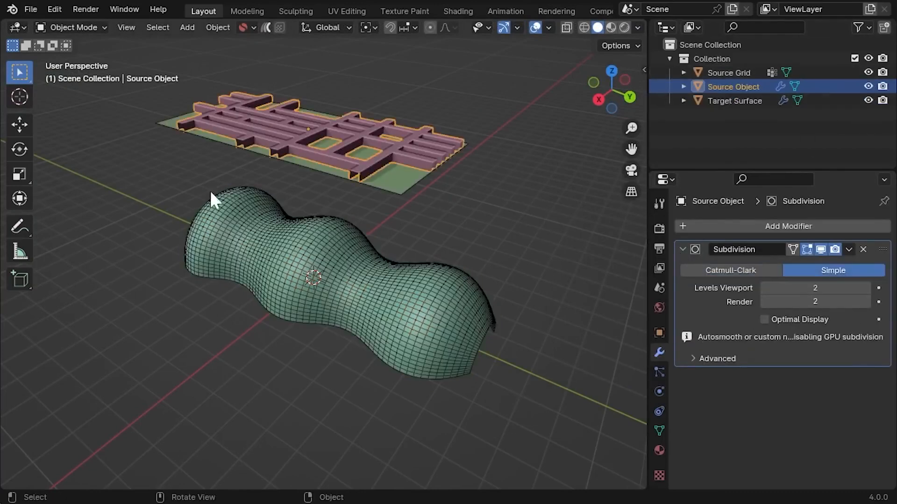
right_click(529, 101)
click(471, 406)
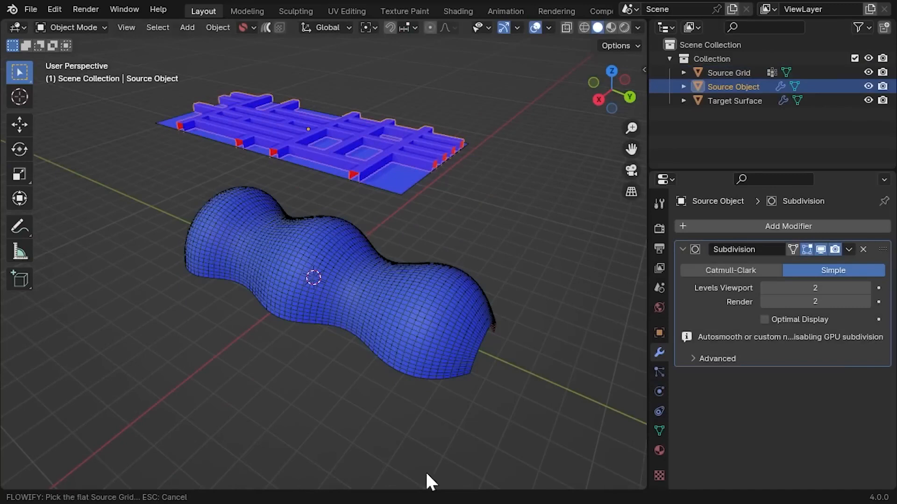
click(400, 182)
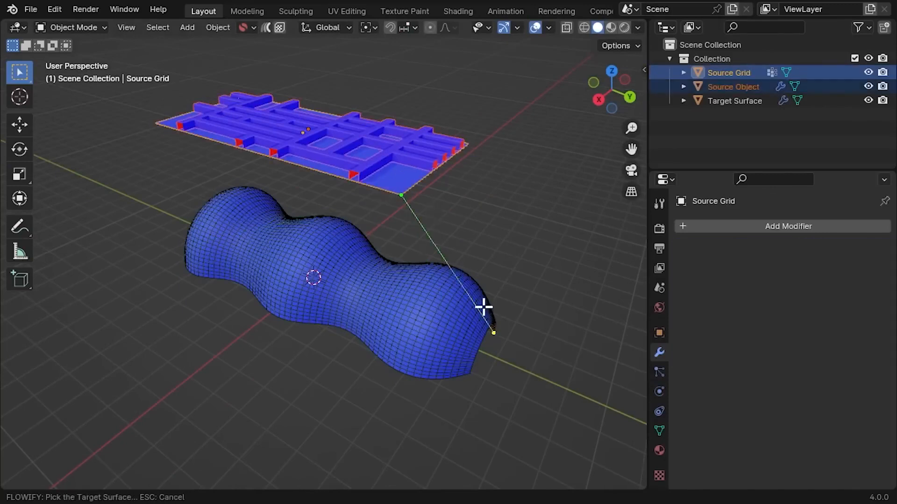
click(439, 359)
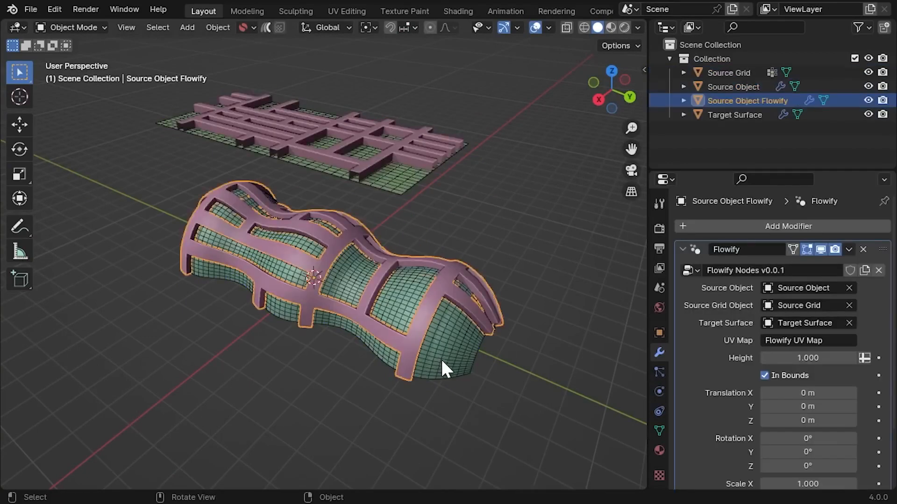
- Try moving the Source Object, the wrapped copy and the Target Surface in turn, cancelling each move
click(363, 161)
key(g)
key(shift+z)
right_click(383, 152)
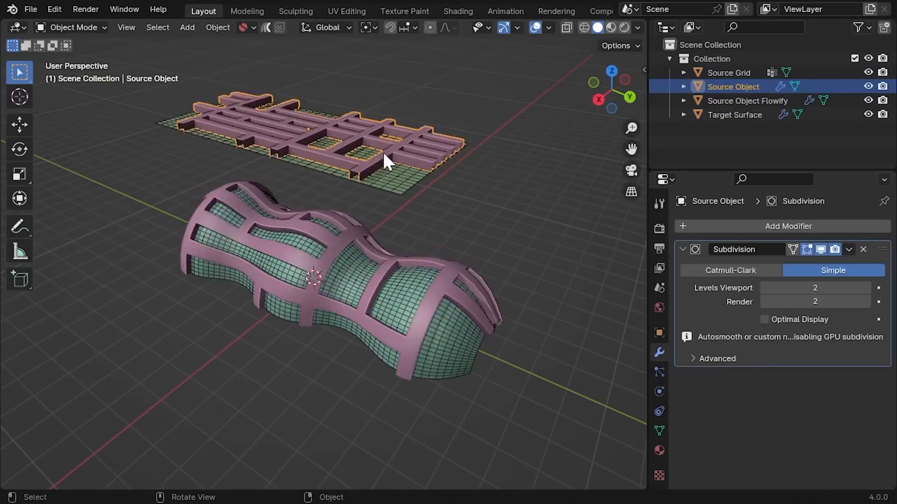
click(411, 294)
key(g)
right_click(489, 252)
click(455, 352)
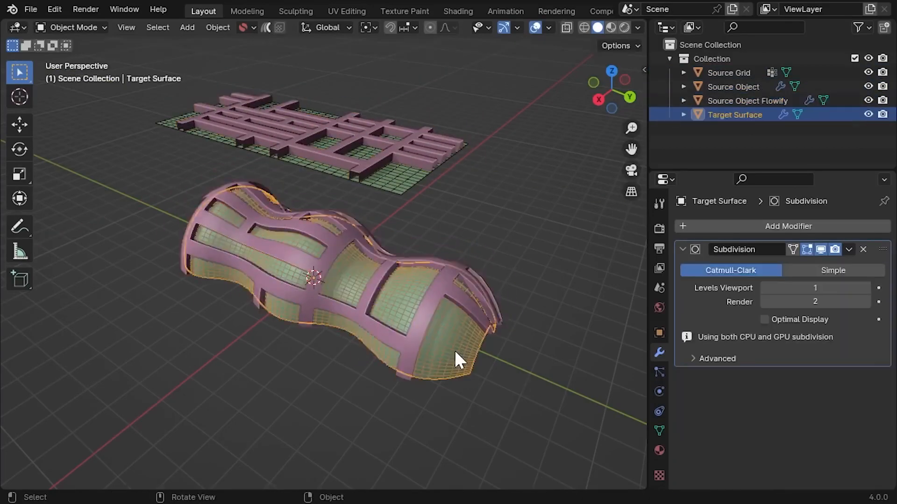
key(g)
right_click(553, 379)
click(367, 169)
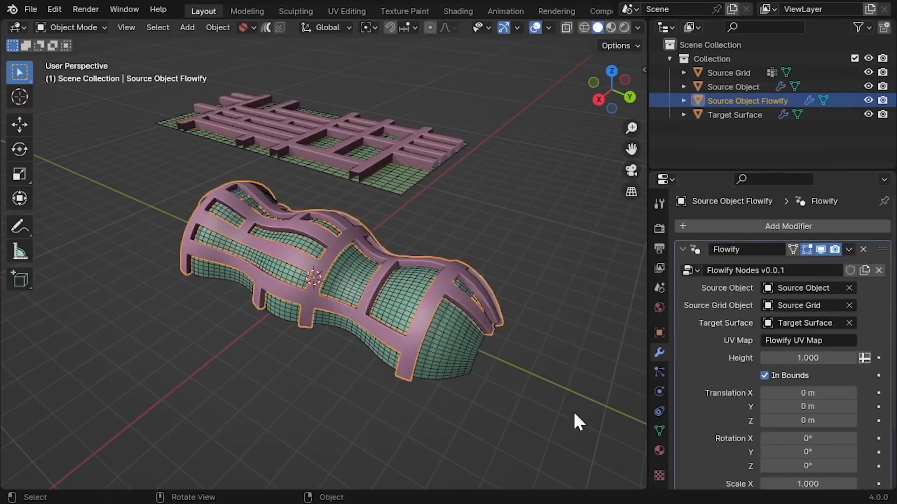
- Try applying the Flowify modifier, undo that, and test a higher Height value before cancelling it
click(682, 249)
click(682, 248)
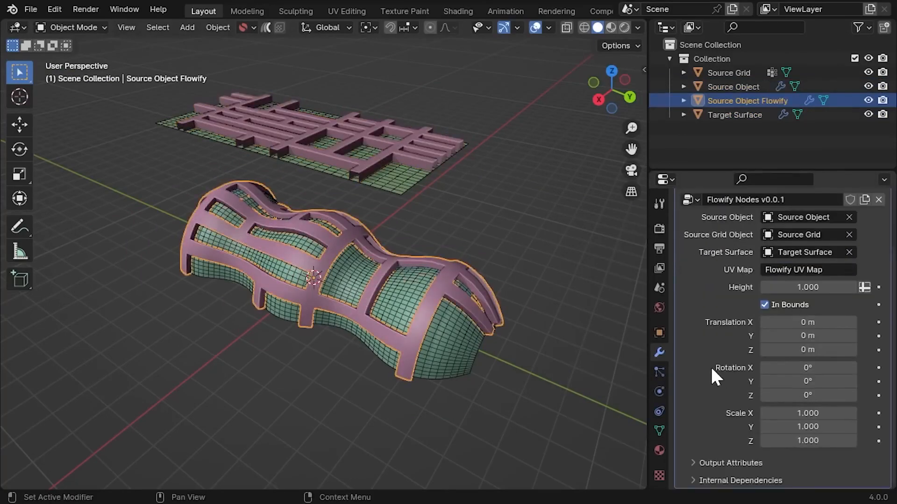
click(848, 249)
click(785, 263)
key(ctrl+z)
key(ctrl+z)
scroll(739, 339, down, 3)
scroll(729, 338, up, 3)
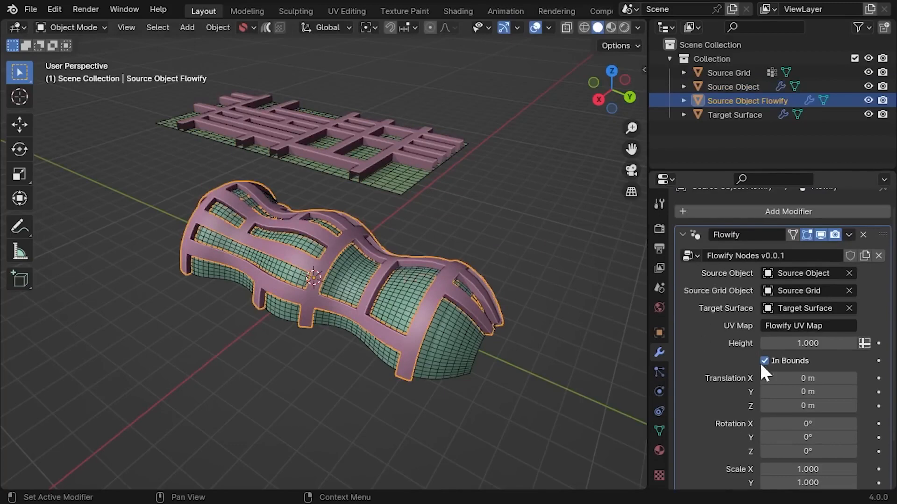
drag(785, 345, 866, 344)
right_click(785, 344)
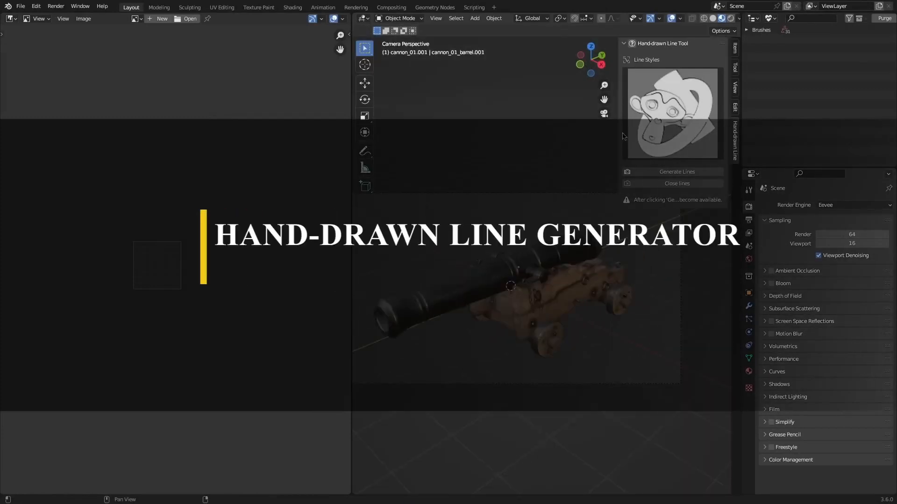
- Browse the hand-drawn line styles and display the Render Result of the cannon in the image editor
click(665, 132)
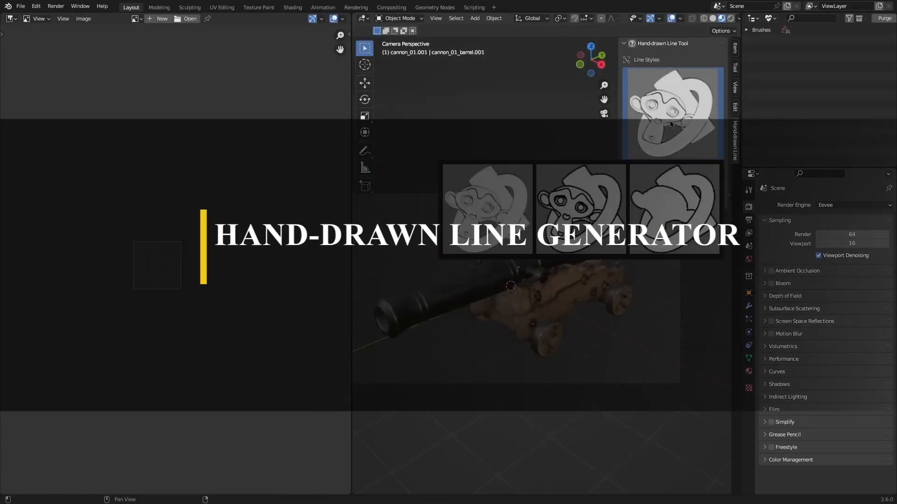
click(665, 132)
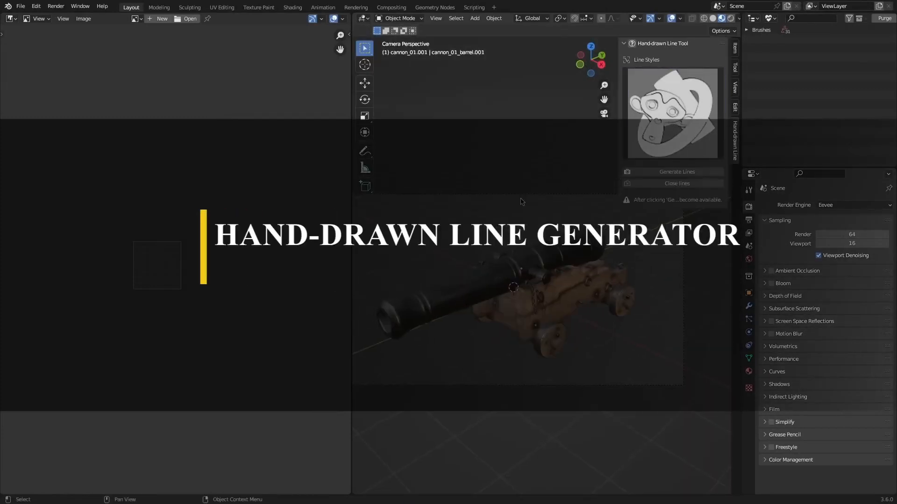
click(137, 19)
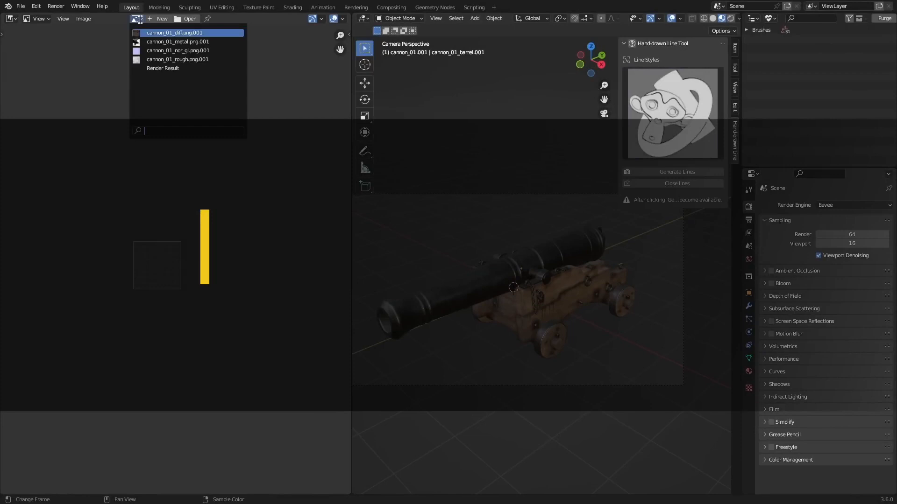
click(158, 69)
scroll(239, 253, up, 2)
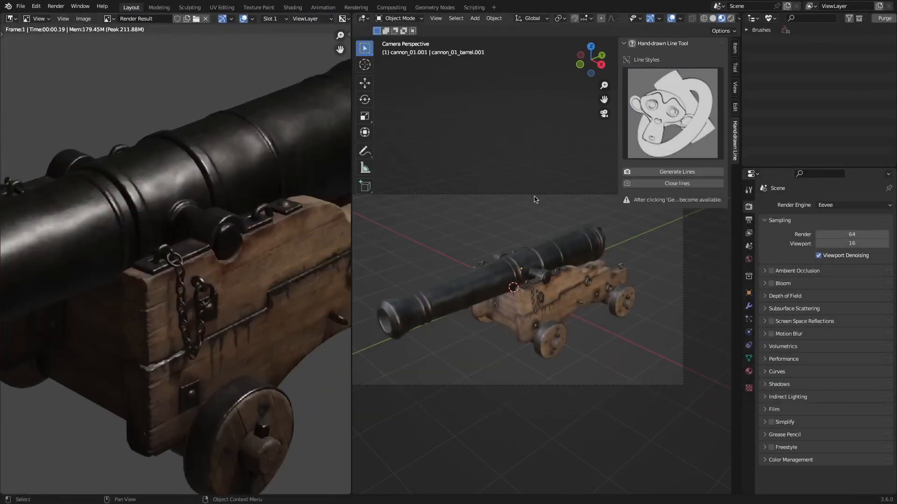
- Generate the hand-drawn lines, render the cannon, and zoom into the render to inspect the outlines on the barrel
key(F12)
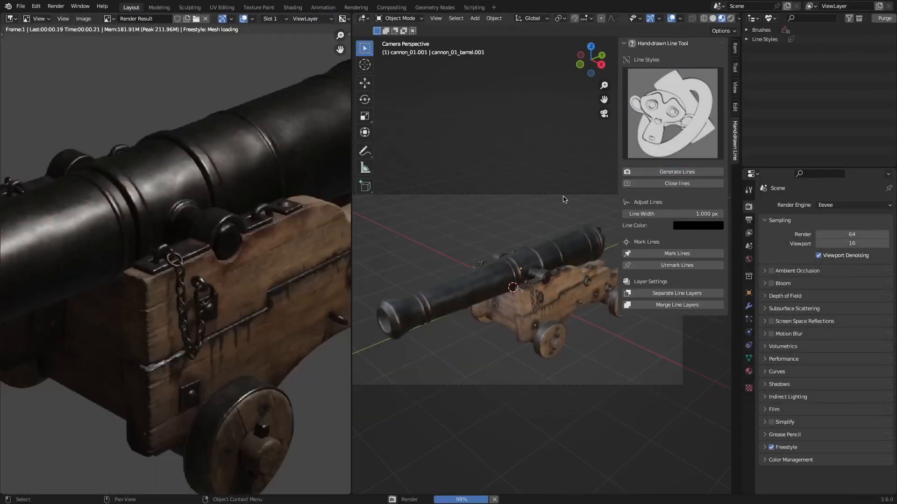
key(Home)
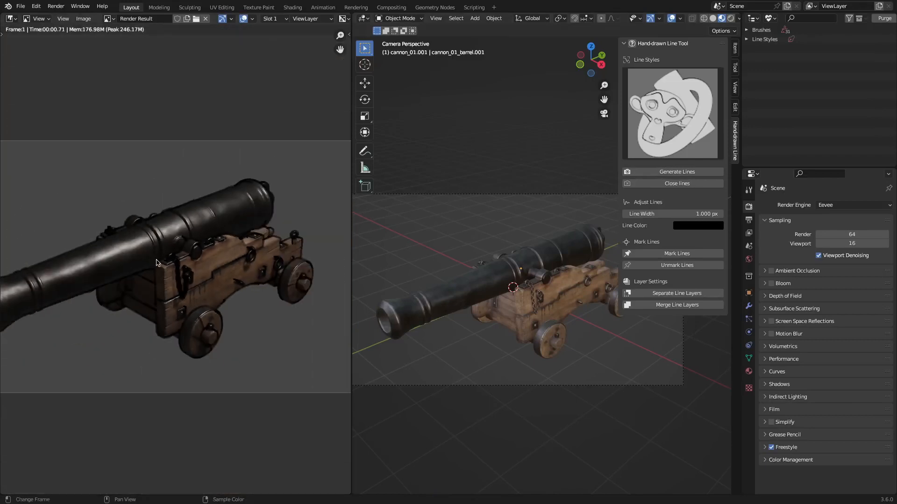
scroll(156, 262, up, 5)
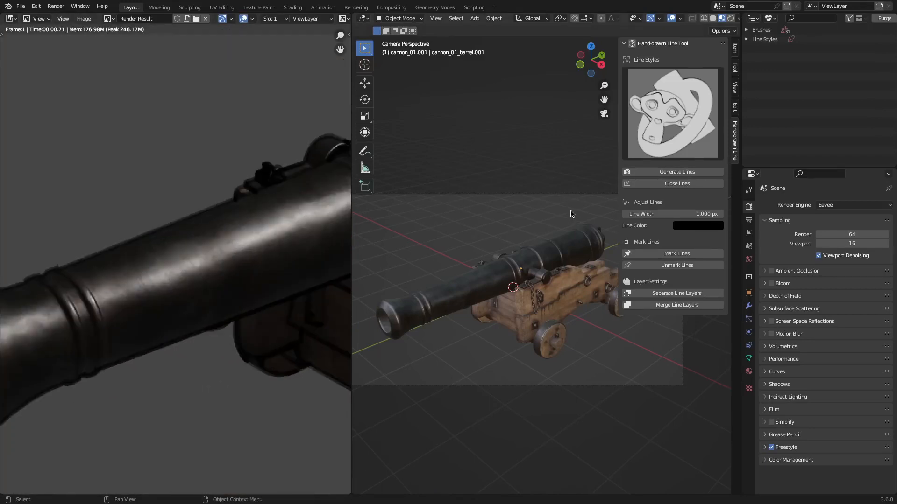
- Select the edge loops around the cannon barrel's bands and muzzle in Edit Mode, mark them as lines, and render again
scroll(570, 214, up, 2)
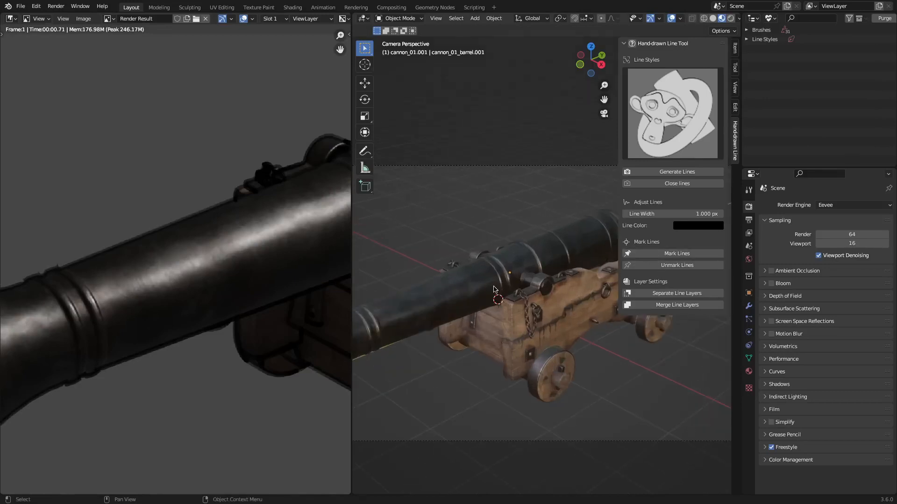
click(501, 269)
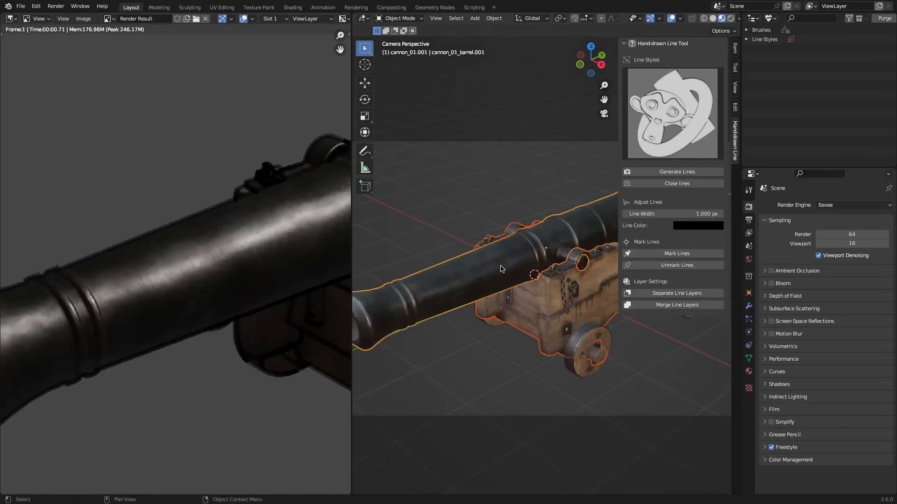
click(509, 319)
scroll(467, 285, up, 4)
key(alt+a)
shift+middle_drag(411, 294, 504, 236)
alt+click(503, 233)
scroll(556, 211, down, 3)
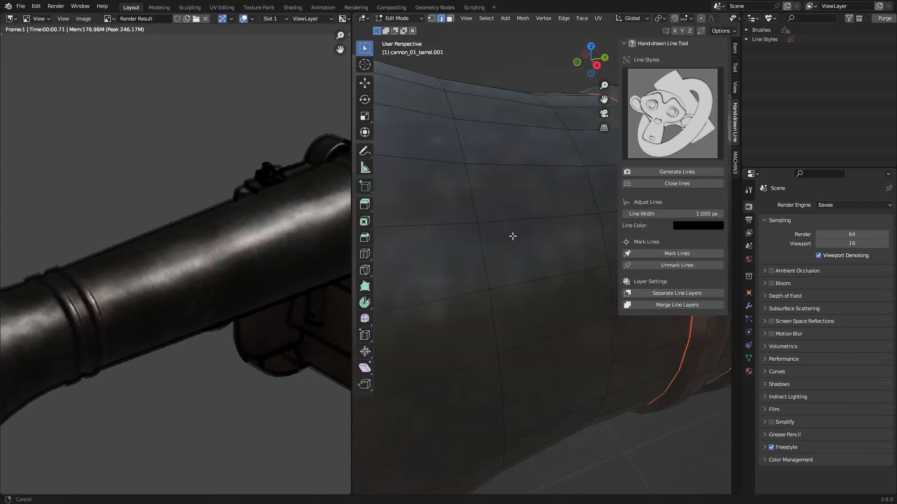
scroll(512, 236, down, 4)
scroll(505, 236, down, 3)
scroll(179, 261, down, 1)
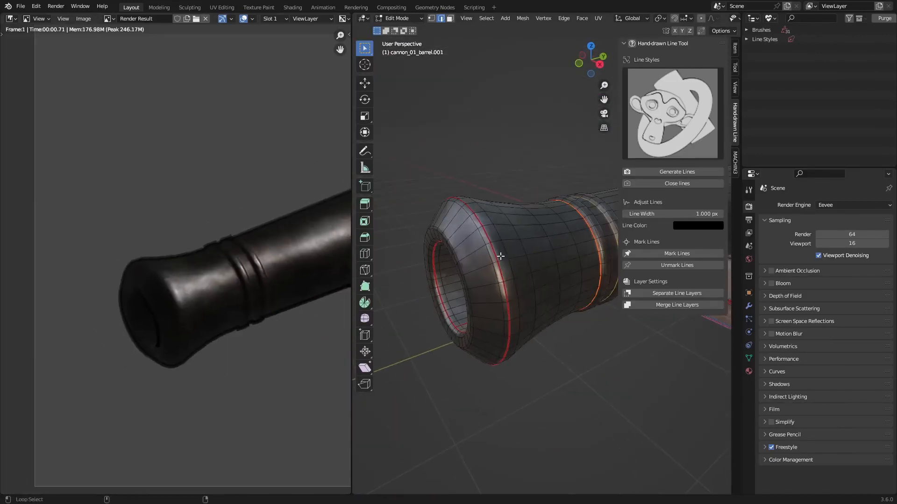
middle_drag(466, 265, 544, 252)
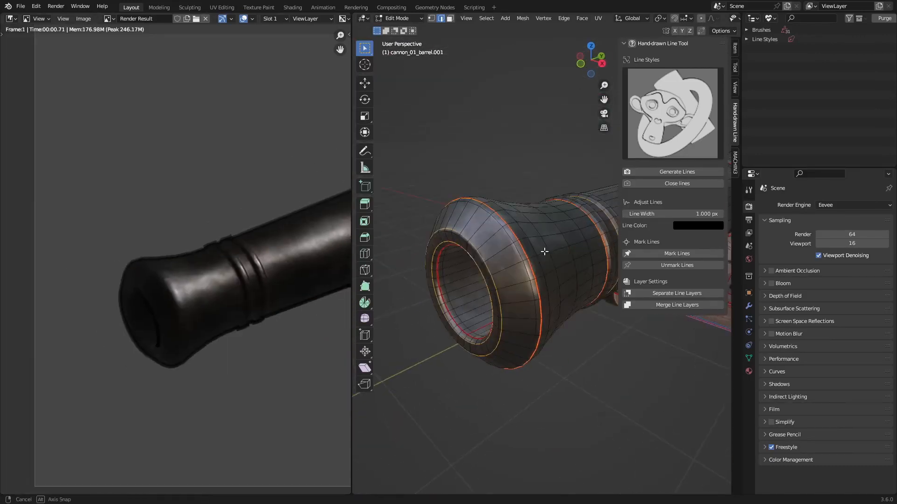
click(674, 254)
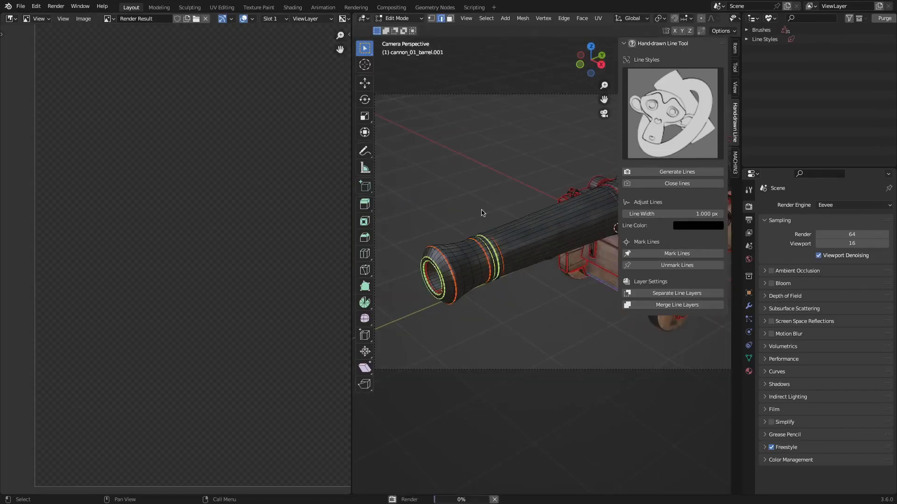
- Try a hand-drawn line width of 0.5 px with a green line color on the cannon
click(692, 214)
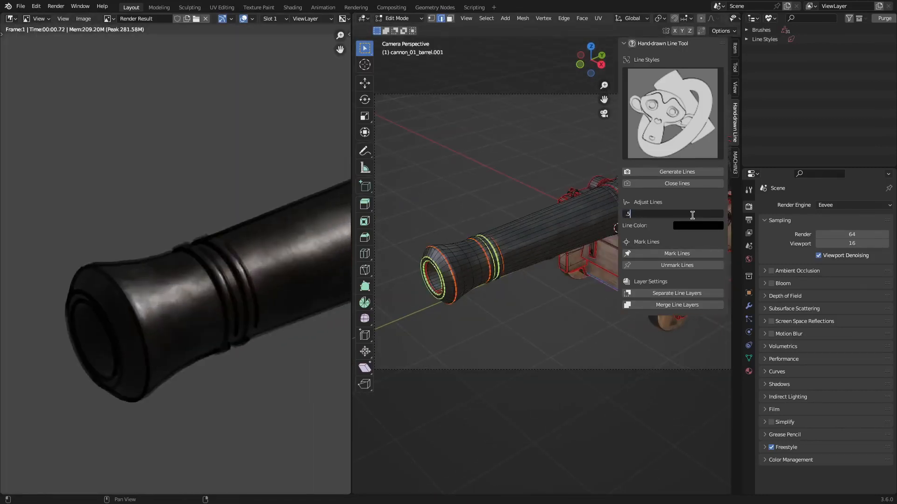
click(698, 226)
click(739, 110)
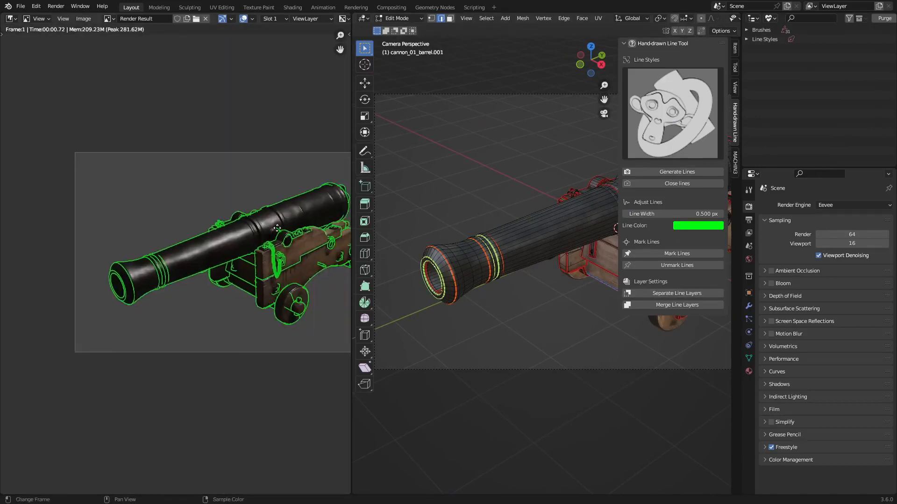
- Try a hand-drawn line width of 2 px and restore the line color to black
click(694, 214)
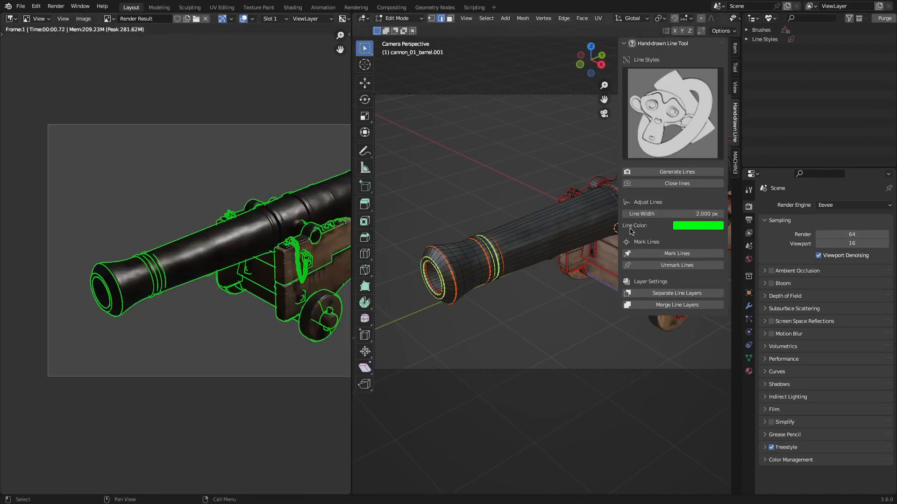
click(697, 225)
click(753, 168)
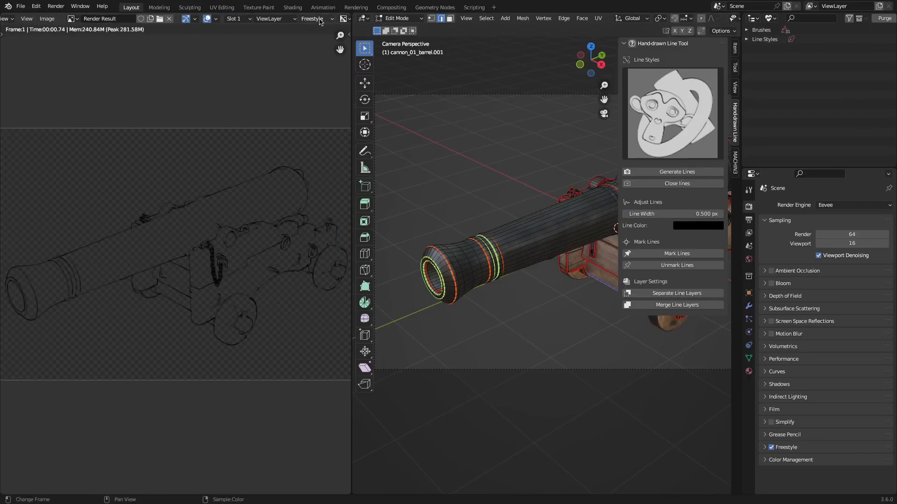
- Switch the displayed pass of the cannon's Render Result and show the Freestyle pass on its own
click(319, 21)
click(318, 30)
click(318, 20)
click(316, 41)
- Add the edge loops around the bands along the middle and rear of the barrel to the selection and mark them as lines
scroll(224, 219, up, 1)
shift+middle_drag(583, 180, 472, 190)
scroll(474, 190, up, 7)
shift+middle_drag(397, 147, 462, 181)
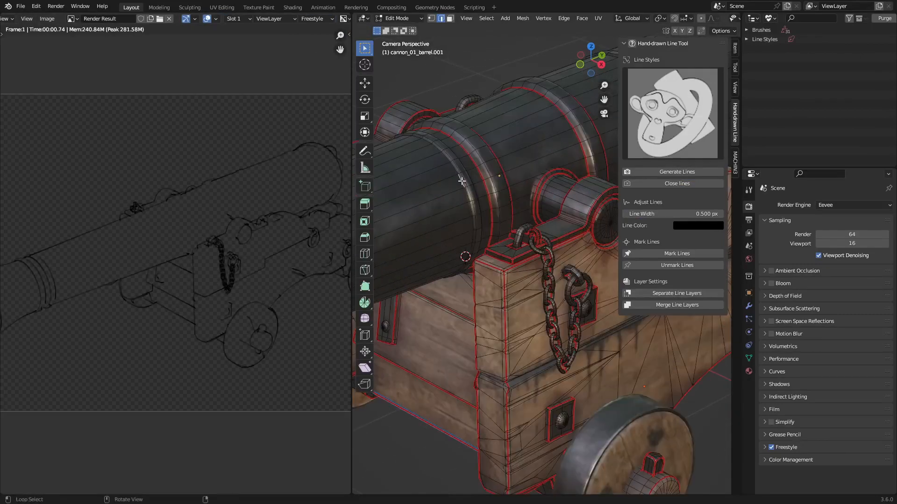
shift+middle_drag(597, 130, 373, 226)
key(KP_Decimal)
alt+shift+click(485, 232)
scroll(503, 236, down, 2)
middle_drag(502, 236, 581, 211)
click(657, 254)
- Render the cannon from the camera view, set the line width to 1 px, and render it again
scroll(569, 251, down, 3)
middle_drag(568, 252, 528, 251)
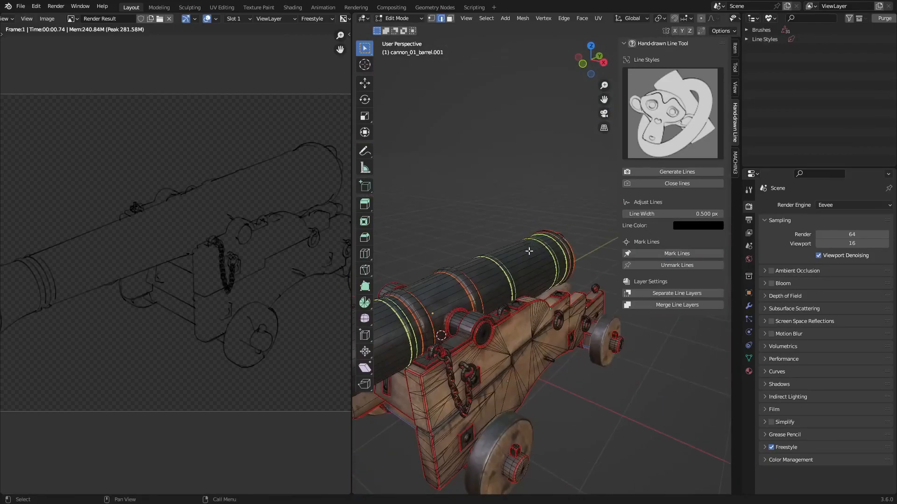
key(KP_0)
scroll(565, 248, down, 7)
key(F12)
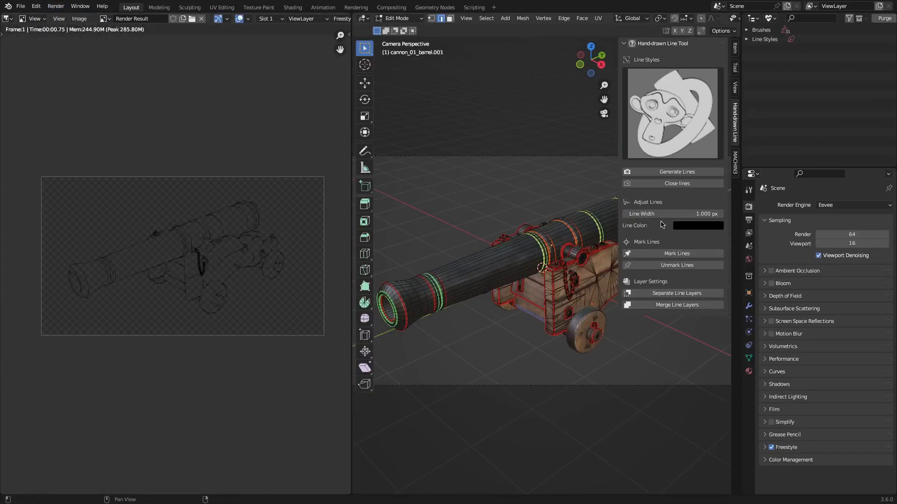
key(F12)
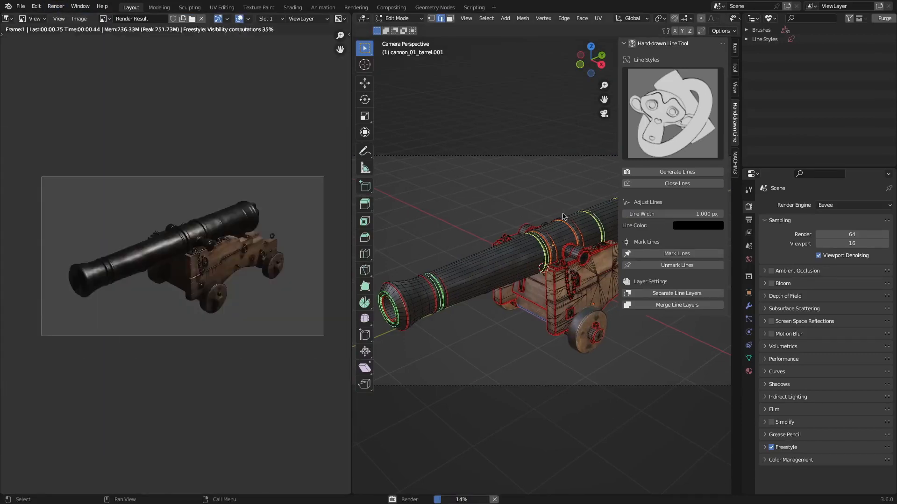
scroll(187, 266, up, 4)
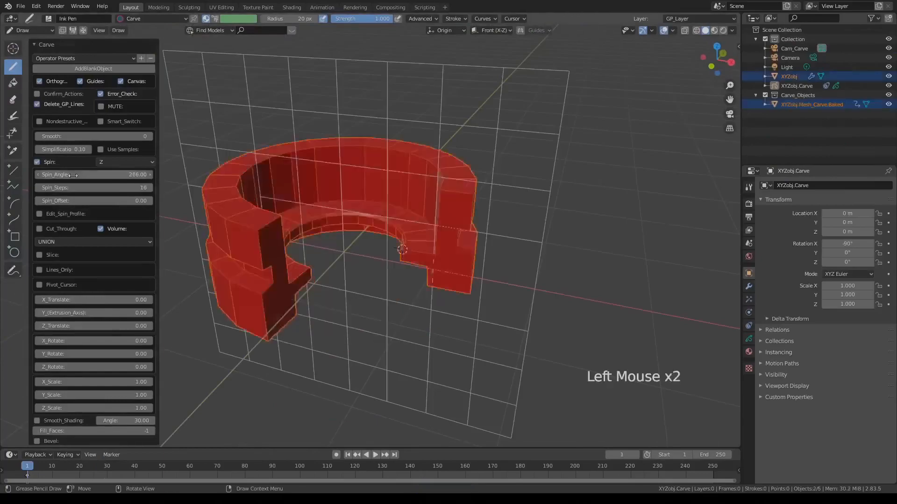
- Adjust the Y rotation of the spin profile on the partly spun ring in Carve
click(94, 283)
click(94, 283)
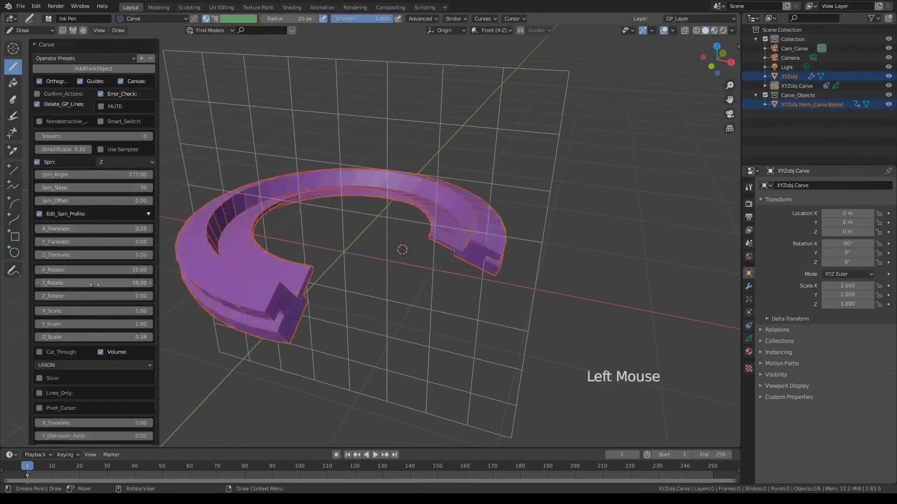
click(95, 283)
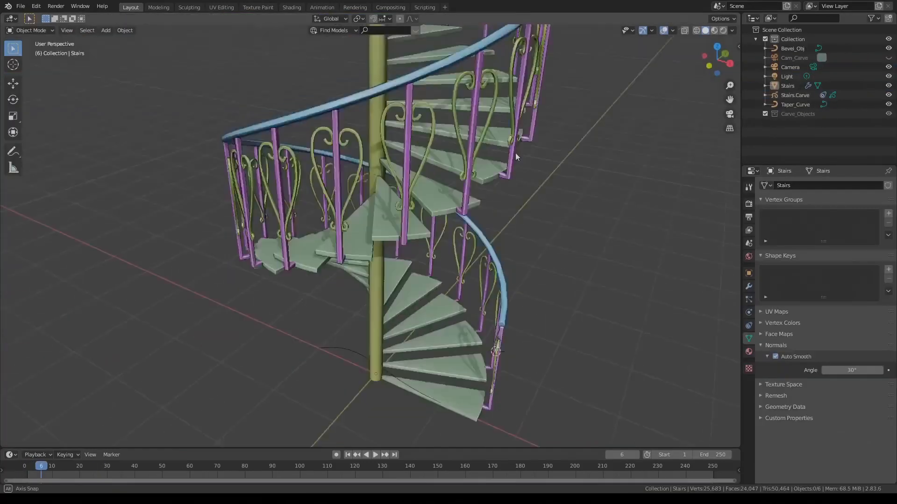
mouse_move(515, 153)
middle_down()
mouse_move(417, 193)
mouse_move(357, 170)
middle_up()
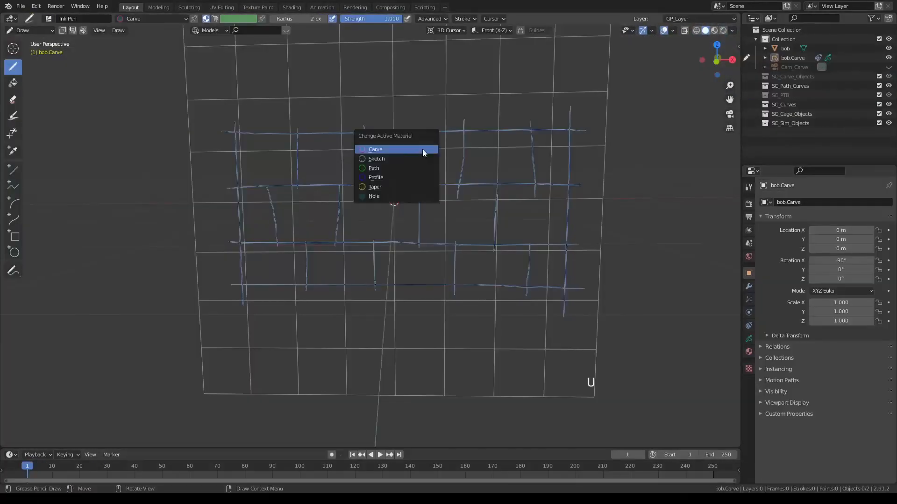
- Fill the cells of the sketched brick grid using the Carve material and raise the random extrusion length of the resulting wall
click(421, 149)
click(266, 157)
click(413, 156)
click(551, 156)
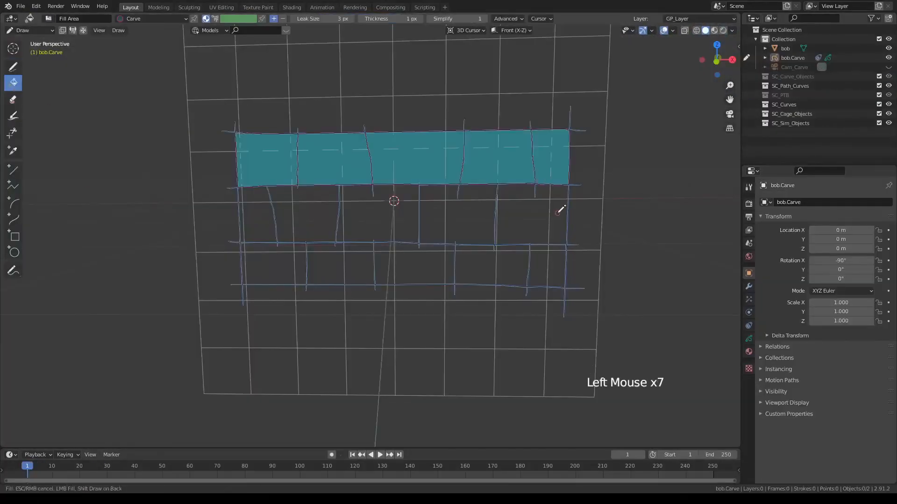
click(306, 215)
click(458, 214)
click(532, 215)
click(274, 264)
click(365, 259)
click(490, 266)
click(546, 266)
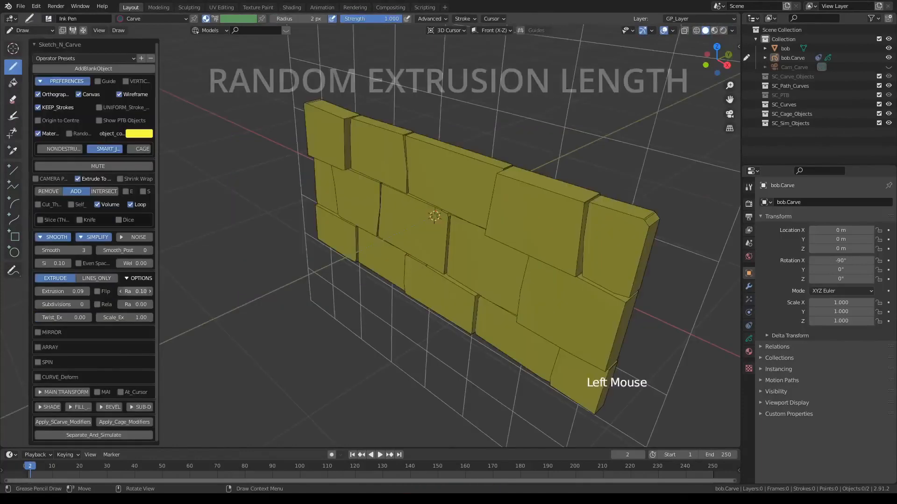
drag(141, 292, 164, 293)
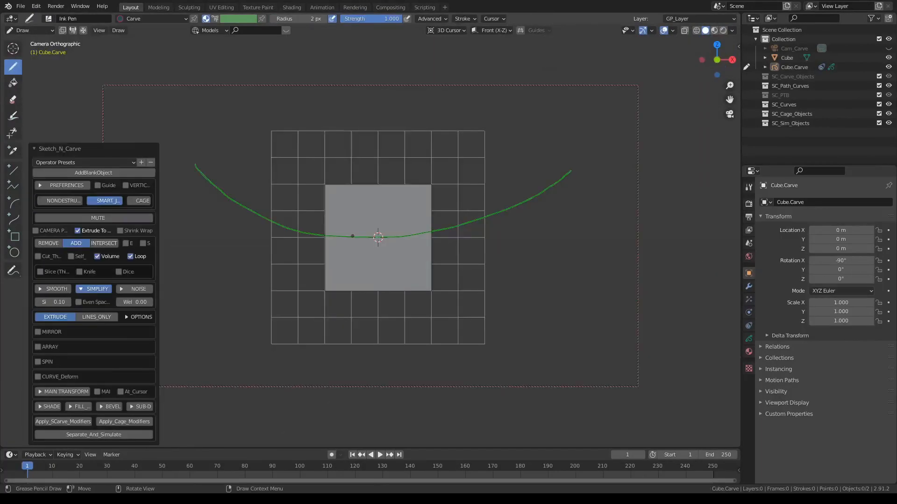
- Deform the cube along the drawn path curve, adjusting its profile scale in X and the tilt's amount, size and point
drag(70, 269, 74, 270)
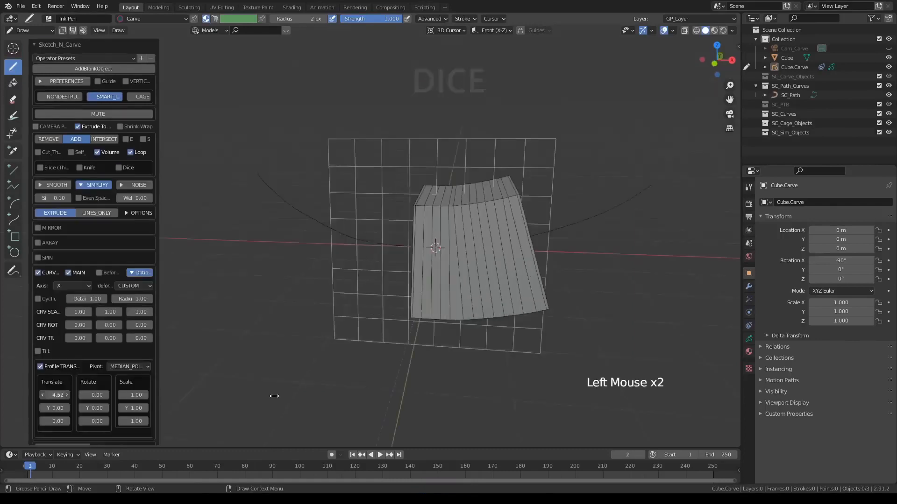
drag(133, 395, 136, 394)
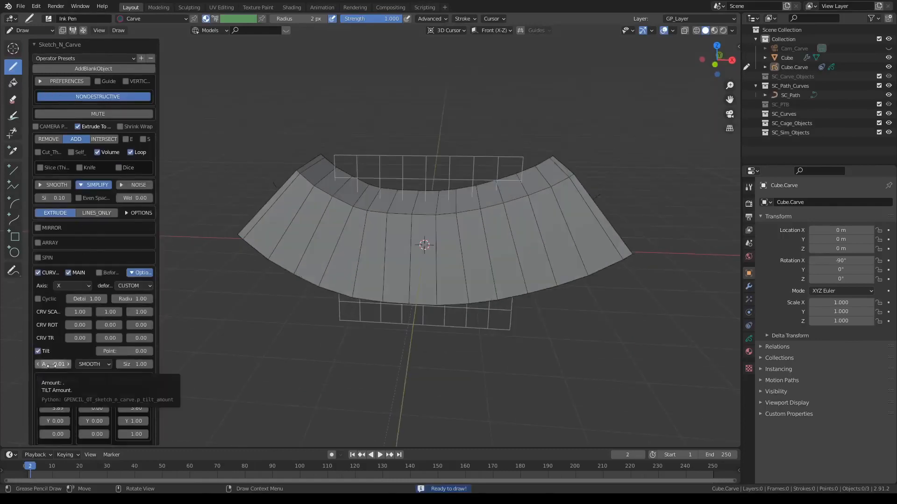
click(67, 366)
drag(135, 365, 236, 366)
drag(122, 351, 141, 352)
drag(61, 365, 75, 366)
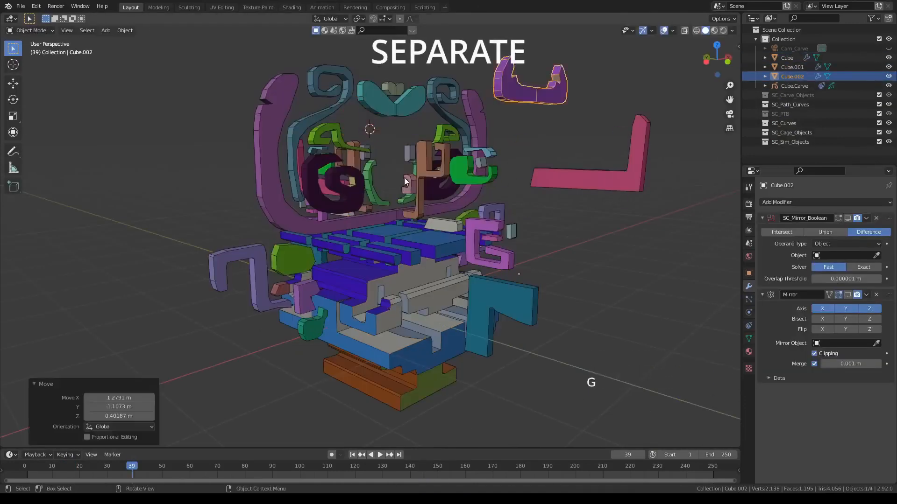
click(422, 163)
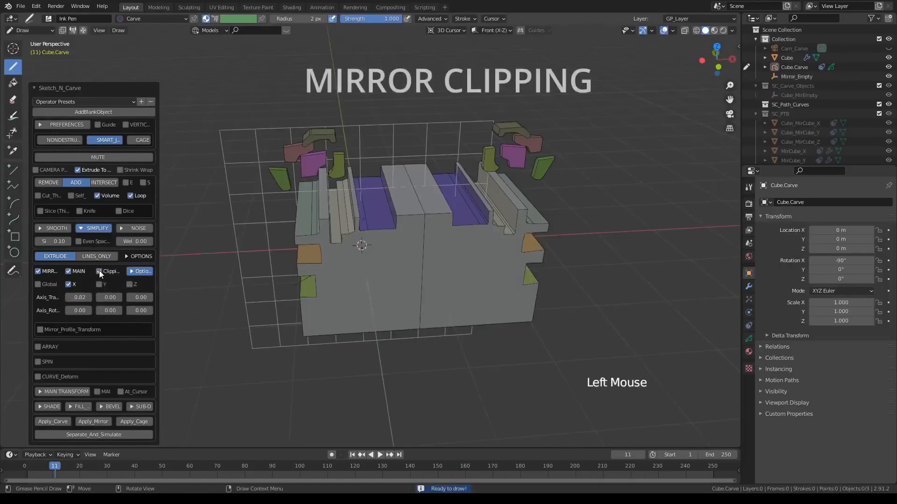
scroll(373, 234, down, 2)
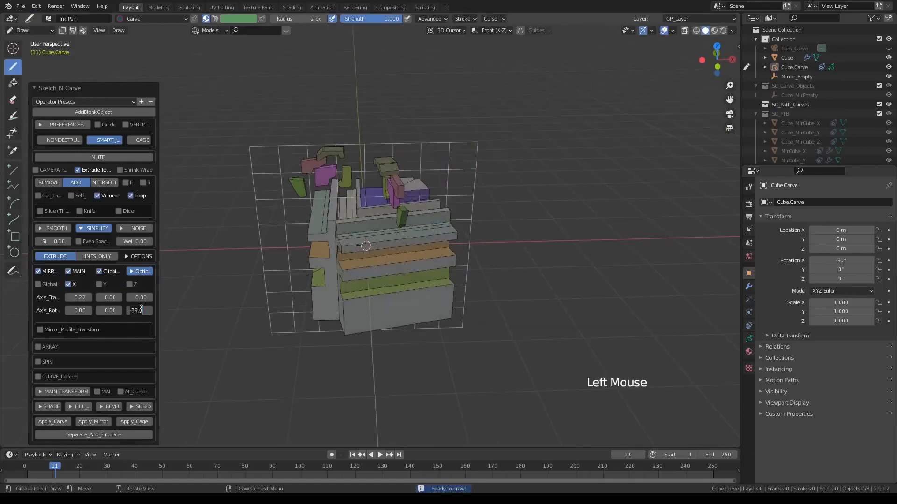
middle_drag(355, 280, 372, 295)
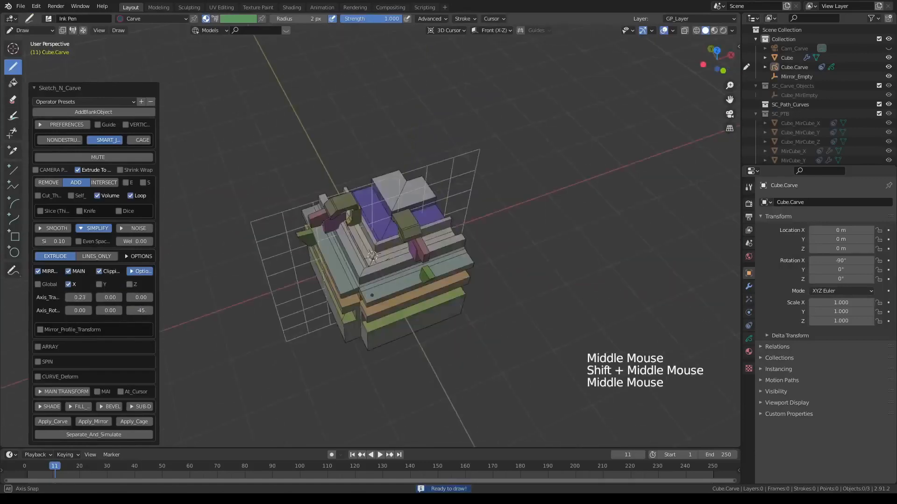
scroll(372, 295, down, 3)
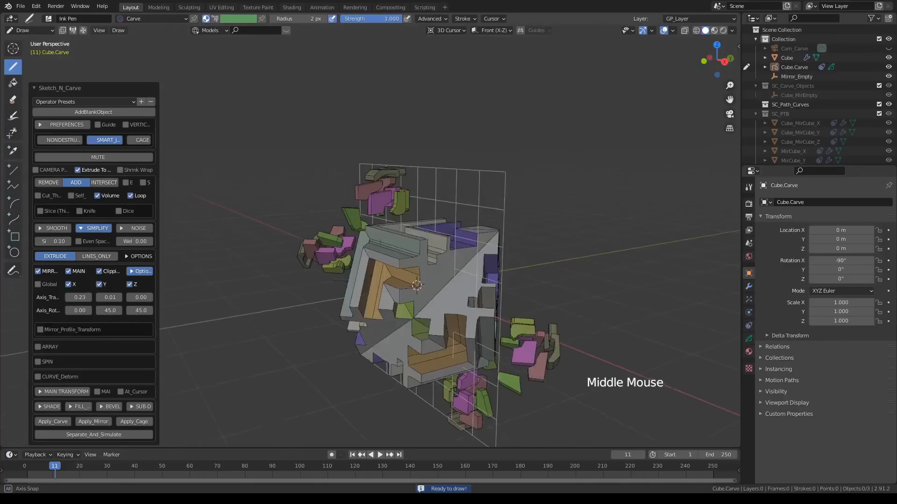
middle_drag(379, 285, 390, 276)
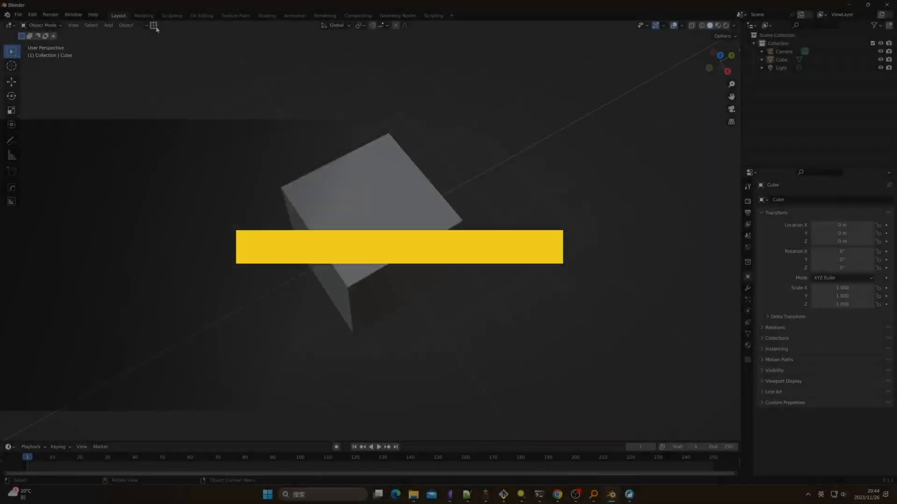
- Create a new sidebar category named Test in the sub tabs settings
click(155, 26)
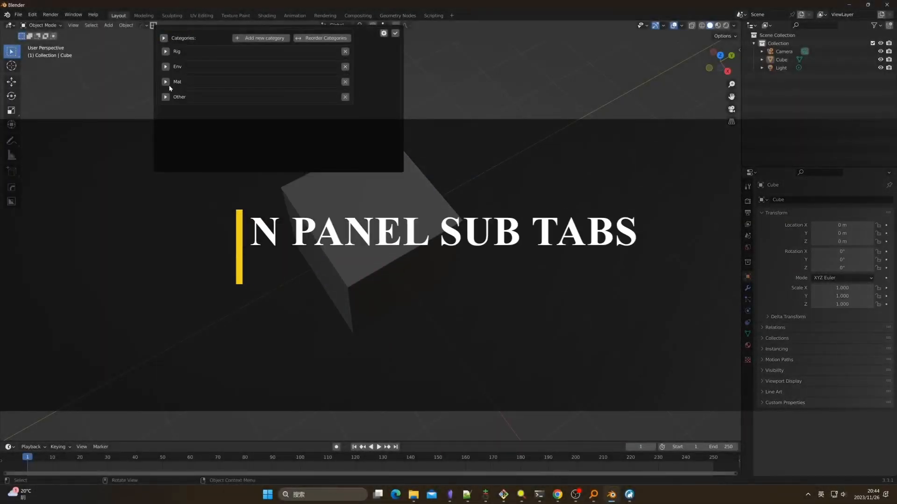
click(166, 67)
click(166, 67)
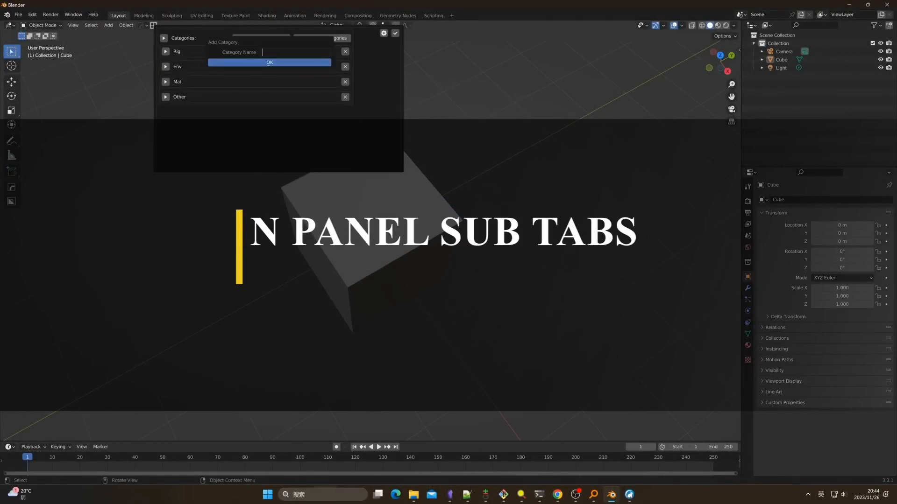
key(Return)
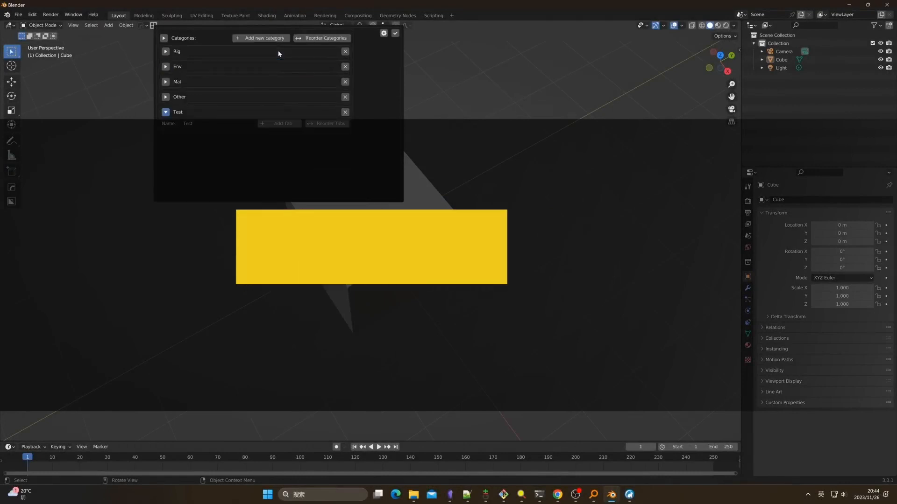
- Add the FACEIT, ARP, Realtime Materials and Fluent tabs to the Test category
click(274, 124)
key(Return)
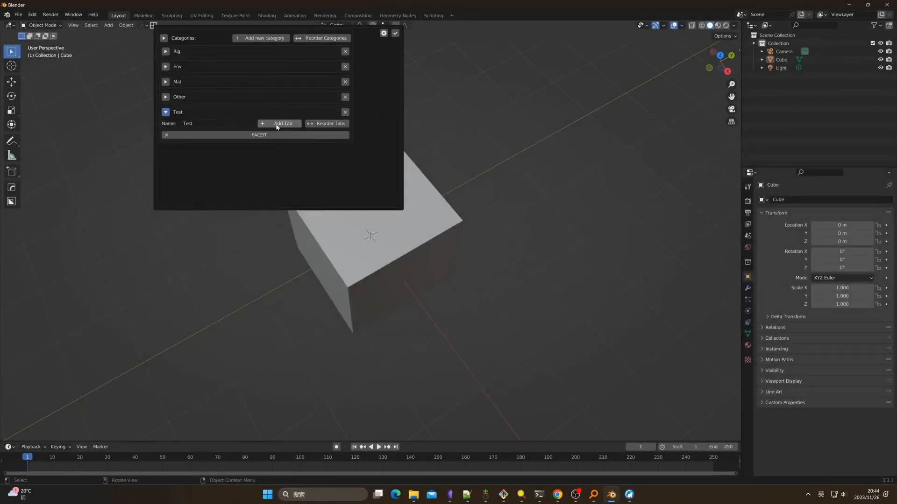
click(274, 124)
key(Return)
click(275, 123)
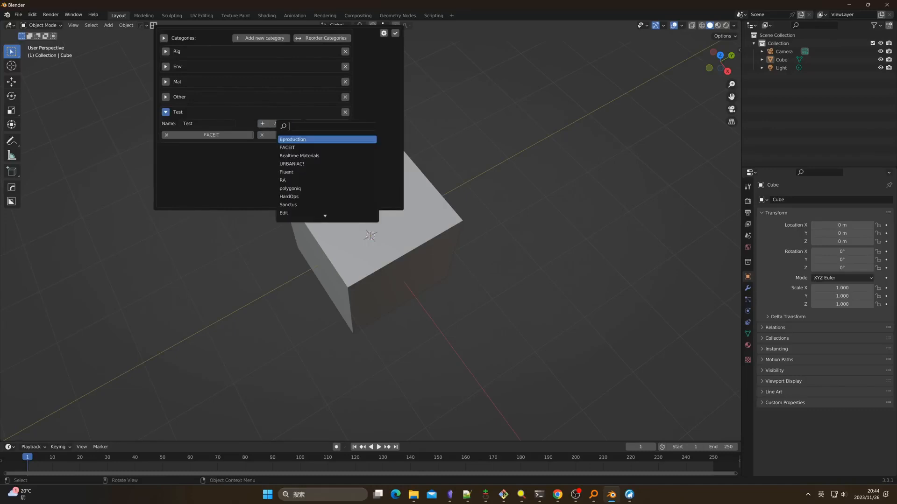
key(Return)
click(274, 123)
text(flut)
key(Return)
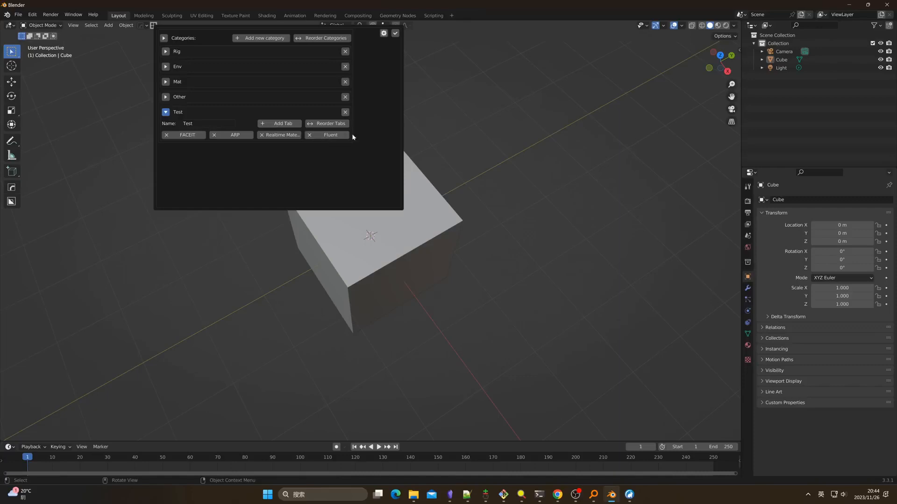
- Apply the category changes to the sidebar tabs and show the viewport sidebar
click(152, 26)
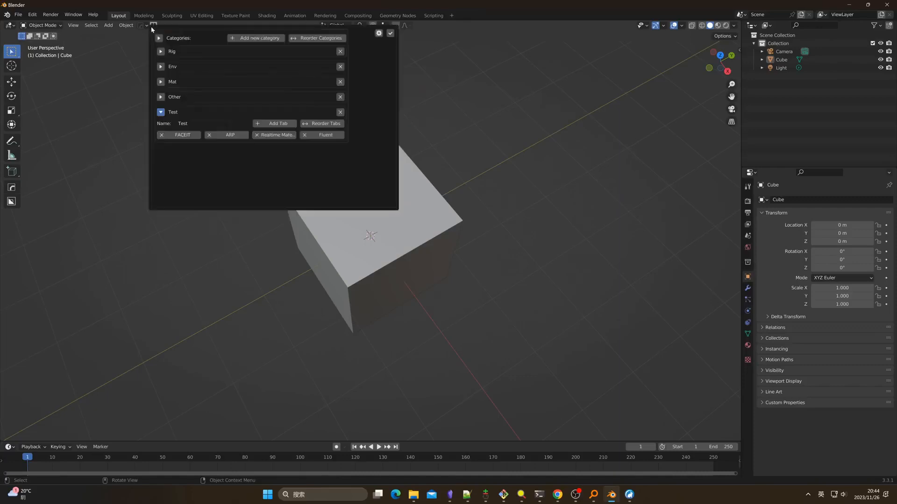
click(390, 34)
key(n)
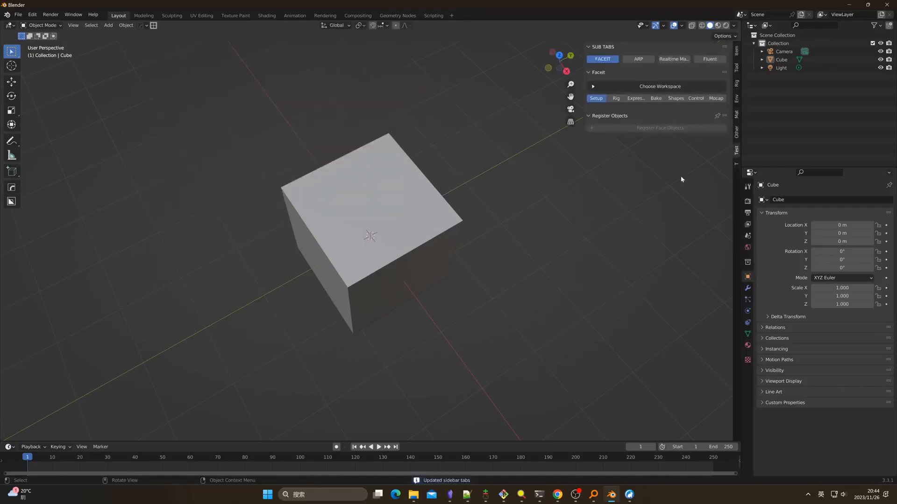
- Browse the Test category's Realtime Materials, Fluent, FACEIT and ARP sub tabs and the Env category's BagaPie sub tab
click(673, 59)
click(710, 60)
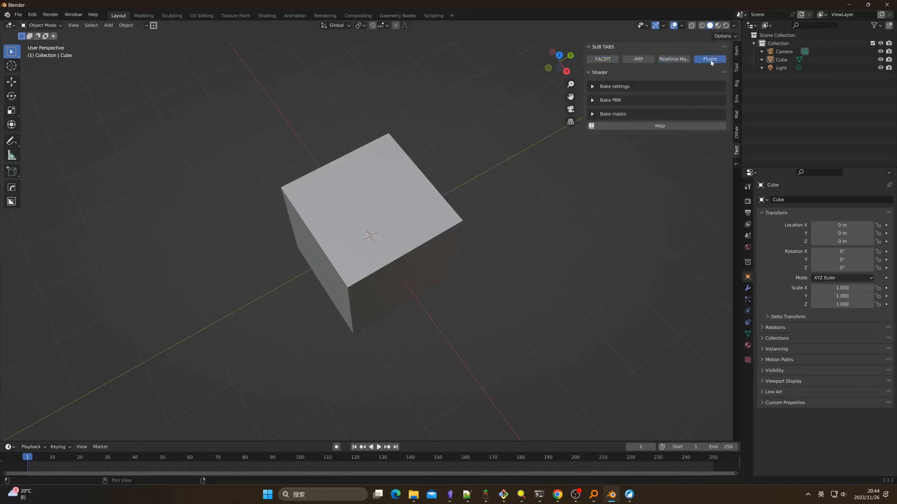
click(599, 47)
click(600, 48)
click(603, 59)
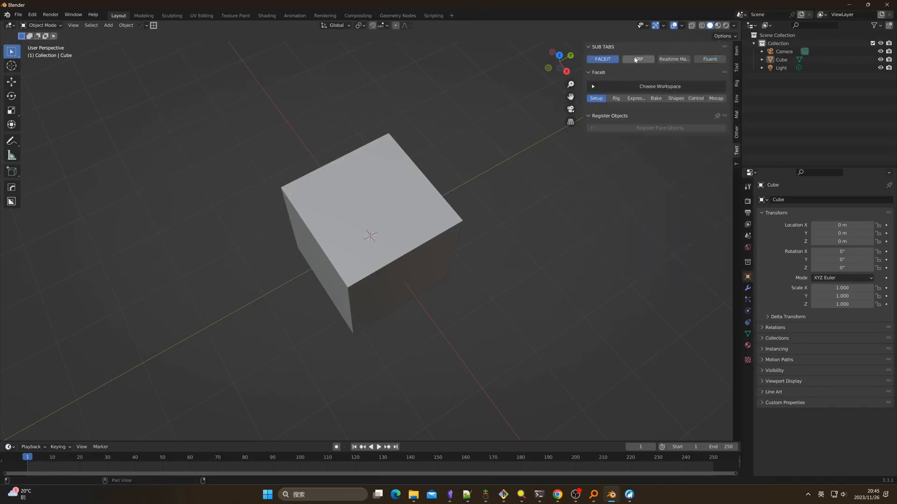
click(637, 60)
click(706, 62)
click(607, 61)
click(737, 102)
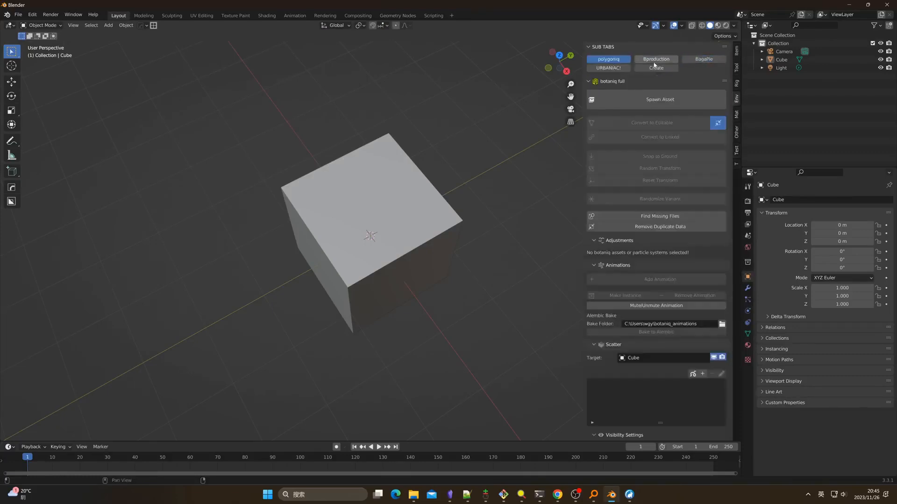
click(699, 60)
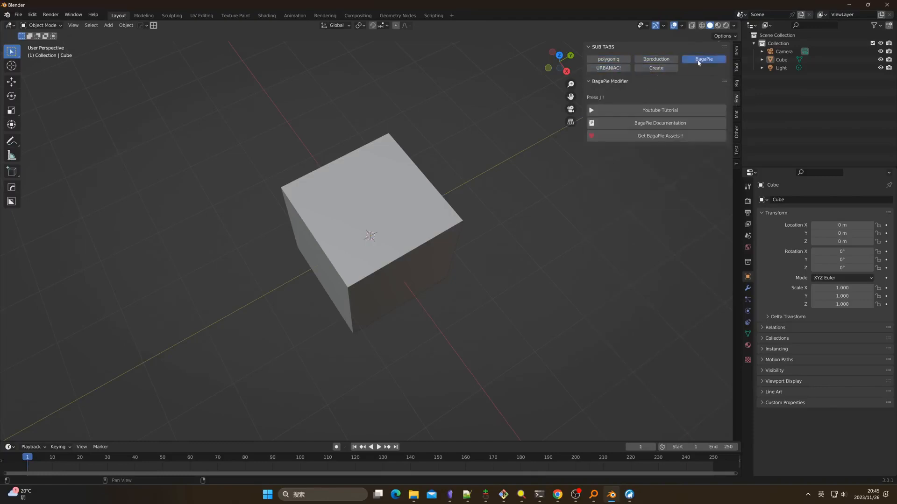
- Reorder the sidebar categories so Test comes directly after Rig, and apply the change to the sidebar tabs
click(153, 26)
click(163, 68)
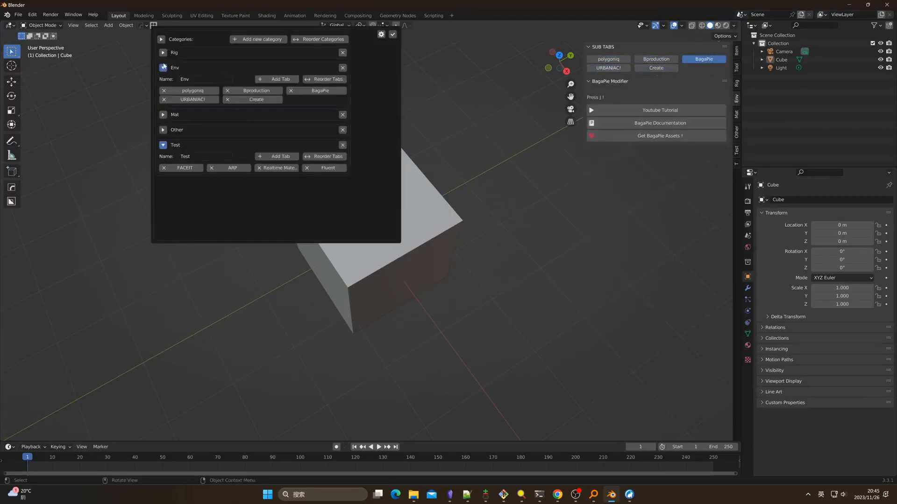
click(163, 68)
click(319, 39)
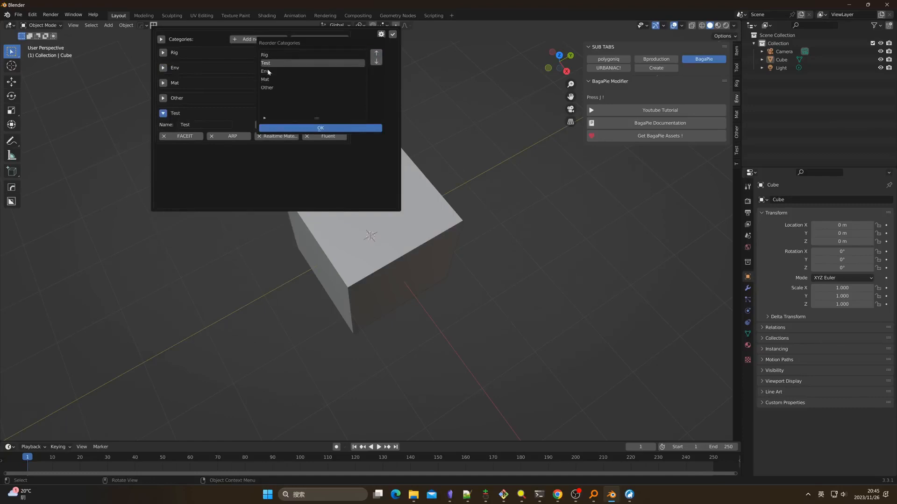
click(319, 130)
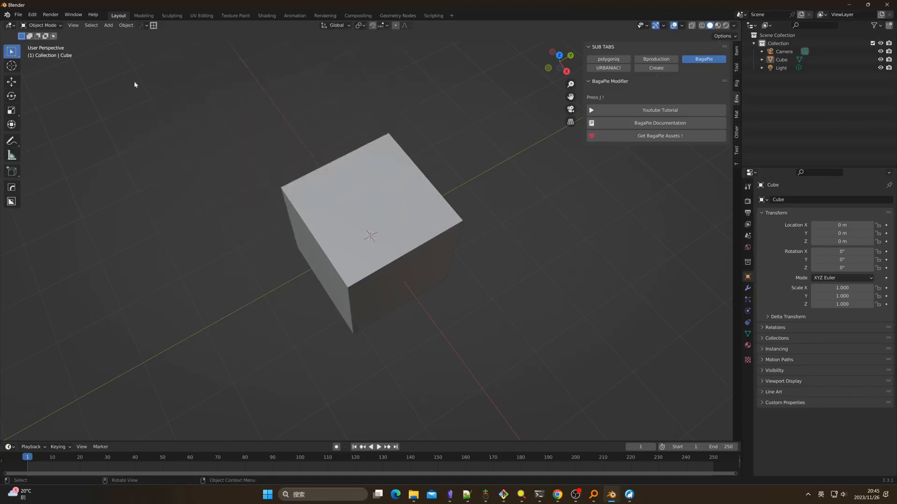
click(153, 25)
click(394, 34)
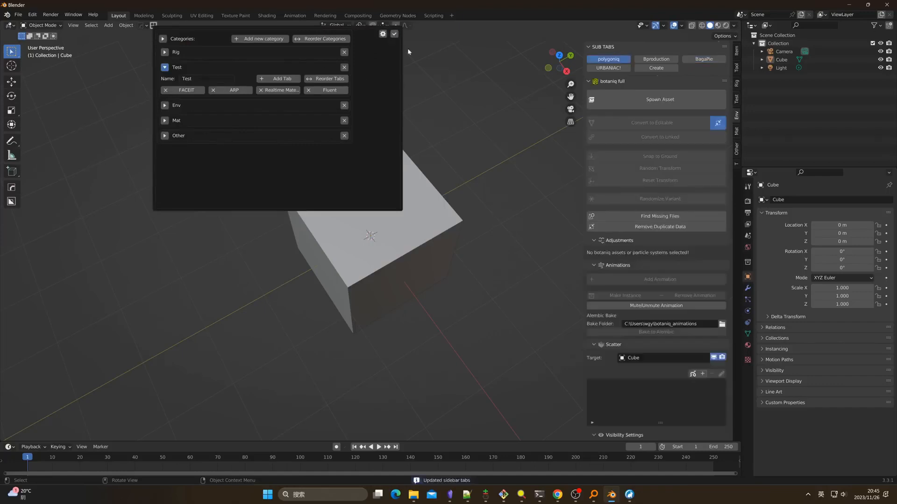
- Browse the FACEIT, ARP, Realtime Materials and Fluent sub tabs of the Test category
click(737, 99)
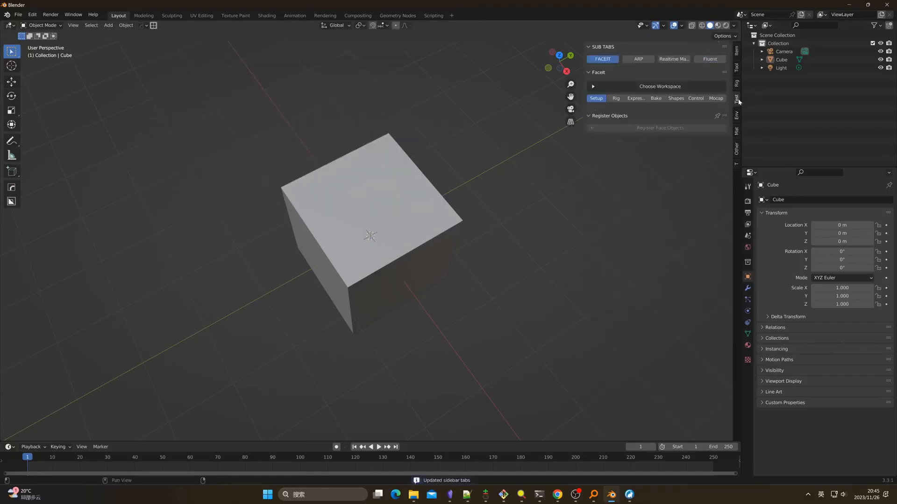
click(673, 60)
click(706, 60)
click(641, 60)
click(598, 60)
click(641, 60)
click(673, 60)
click(705, 61)
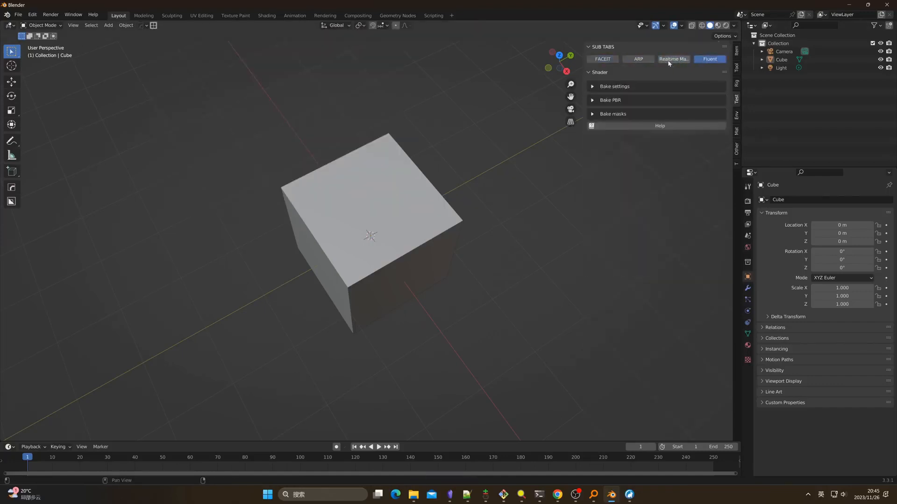
click(641, 61)
- Reorder the Test category's tabs so FACEIT comes last, and view its FACEIT and Fluent sub tabs
click(153, 26)
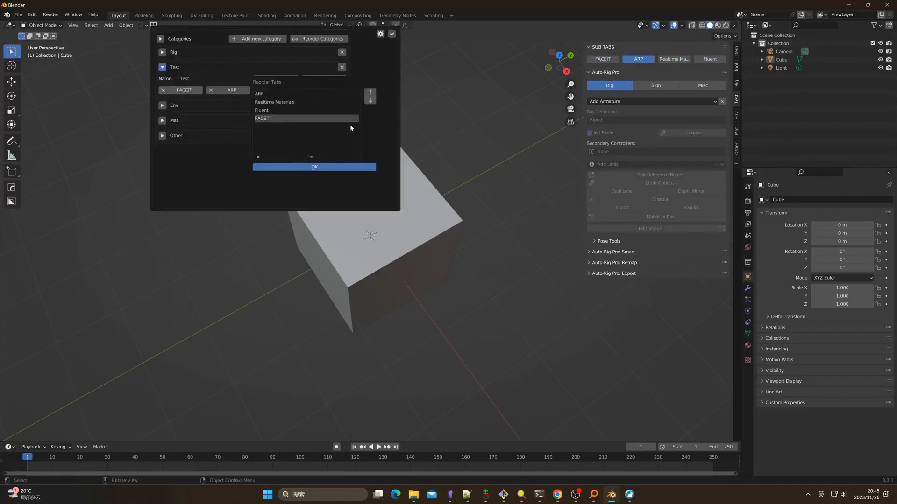
click(316, 167)
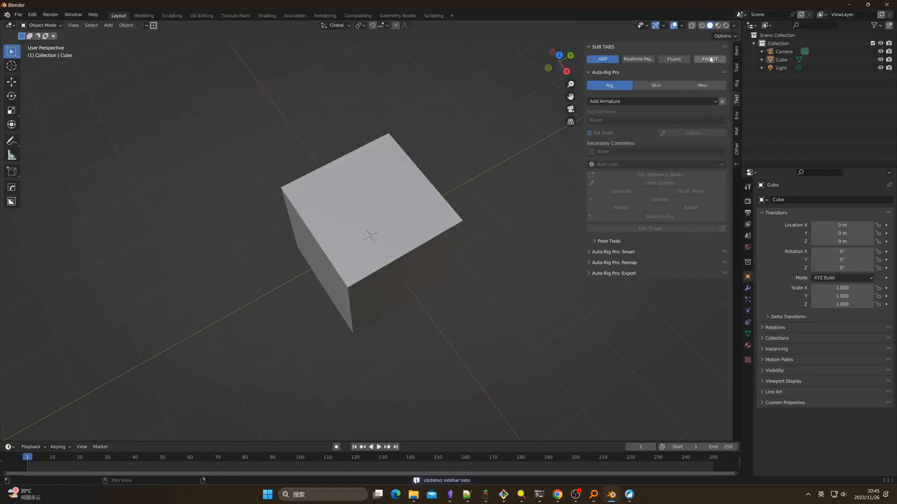
click(707, 60)
click(678, 60)
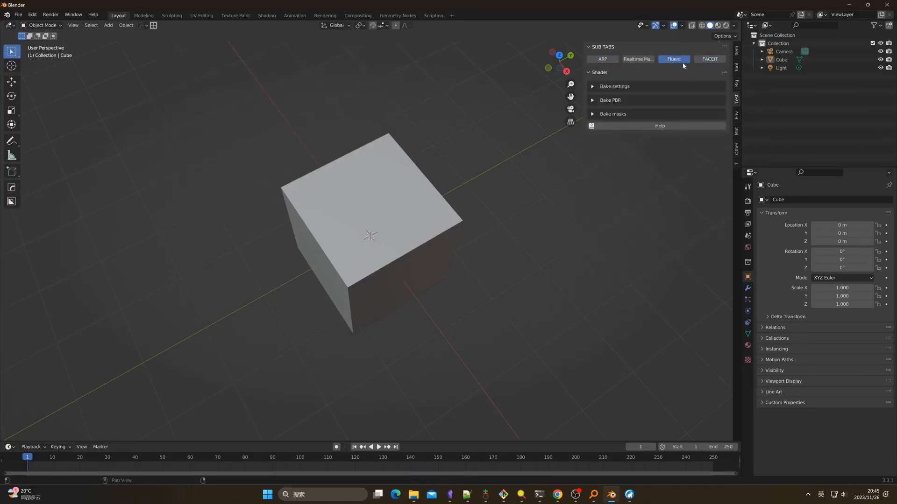
- Rename the Test category as Rena and apply the change to the sidebar tabs
click(153, 26)
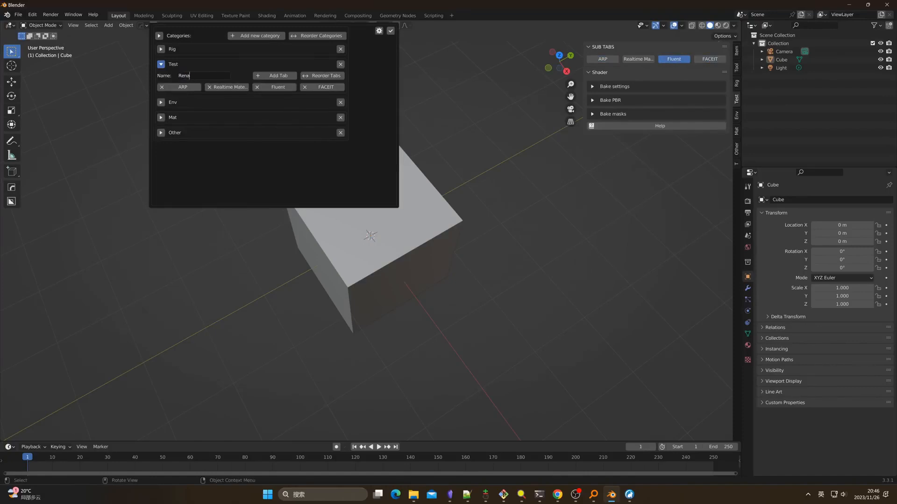
key(Return)
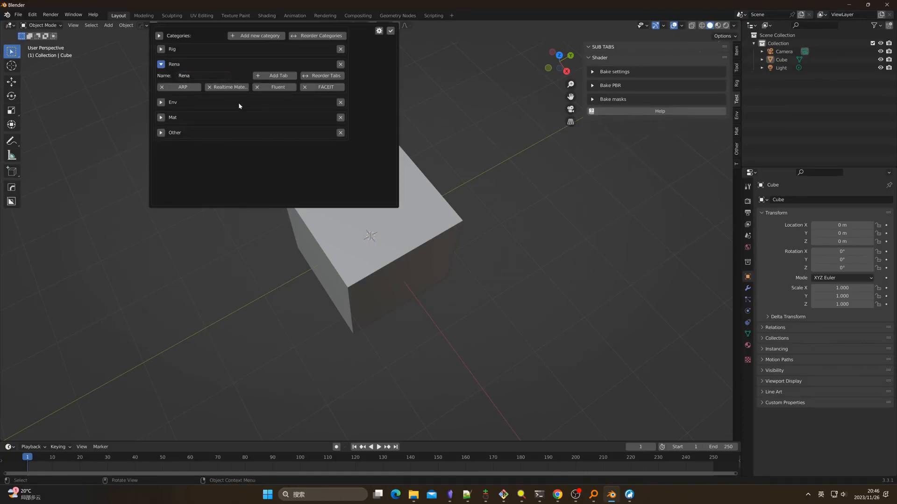
click(390, 31)
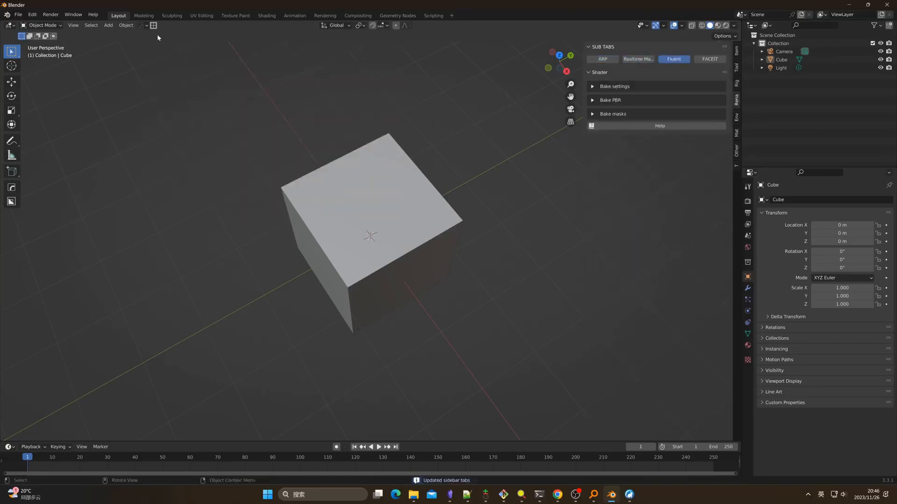
- Rename the Rena category back to Test in the sub tabs settings
click(153, 26)
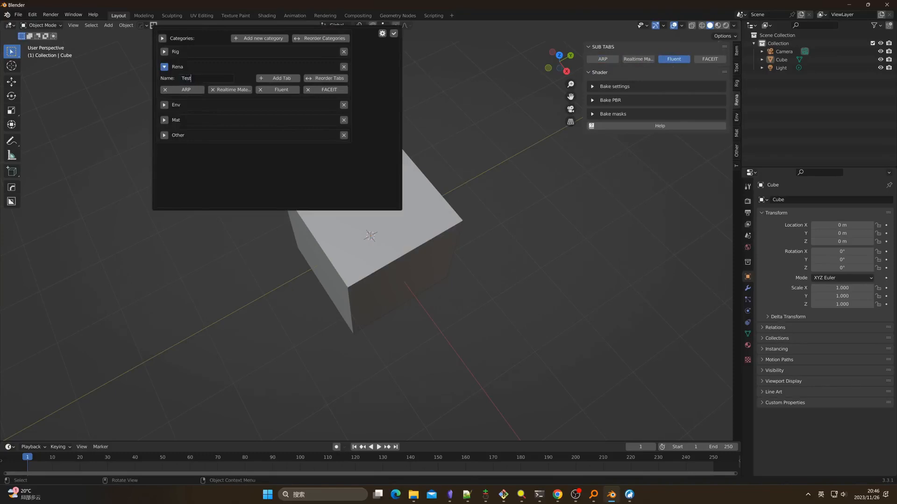
text(Test)
key(Return)
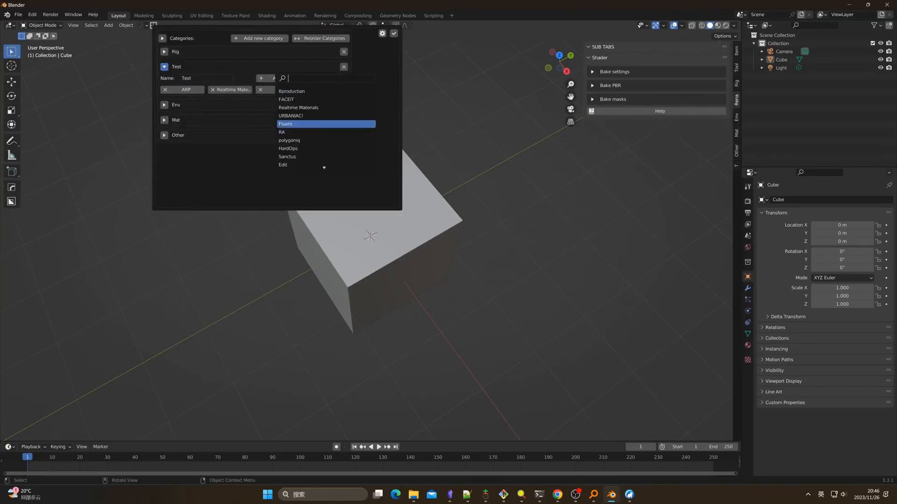
- Update the Test category by adding the HardOps and BoxCutter tabs and removing Fluent, with the changes applied to the sidebar
key(Return)
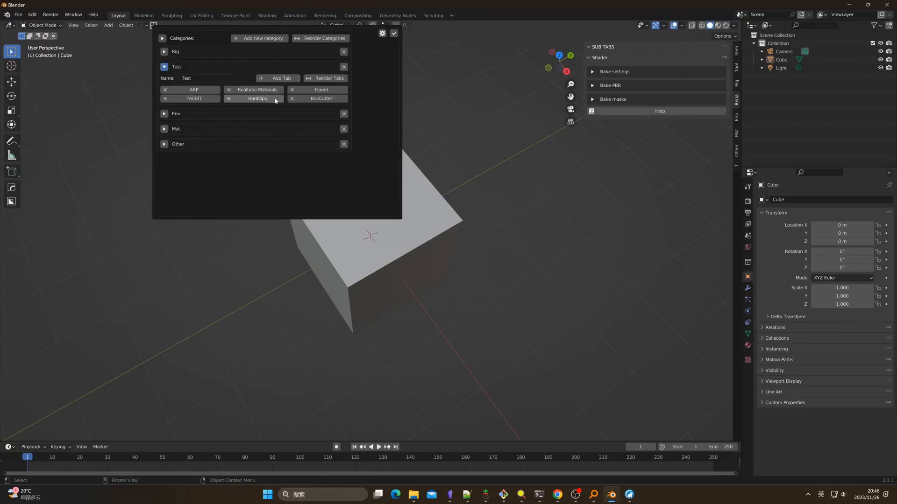
click(394, 34)
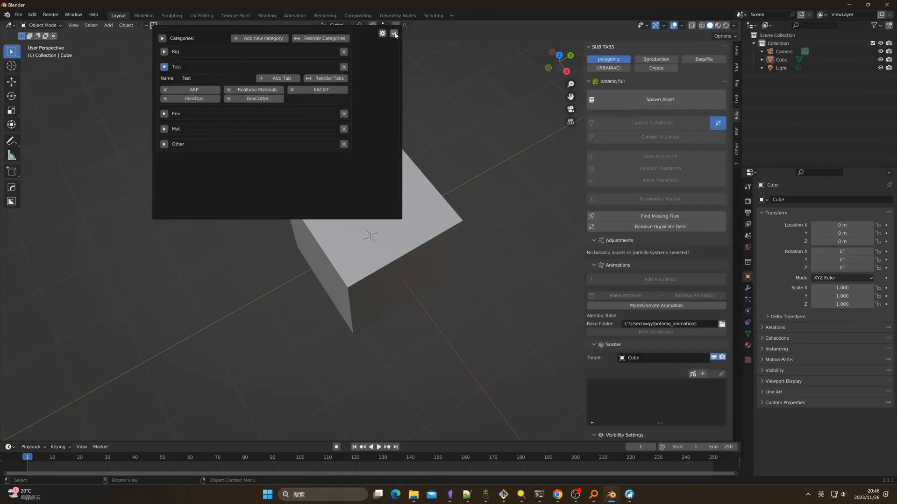
- Browse the Test category's HardOps, BoxCutter, Realtime Materials and ARP sub tabs in the sidebar
click(736, 99)
click(613, 69)
click(655, 69)
click(662, 60)
click(663, 68)
click(664, 61)
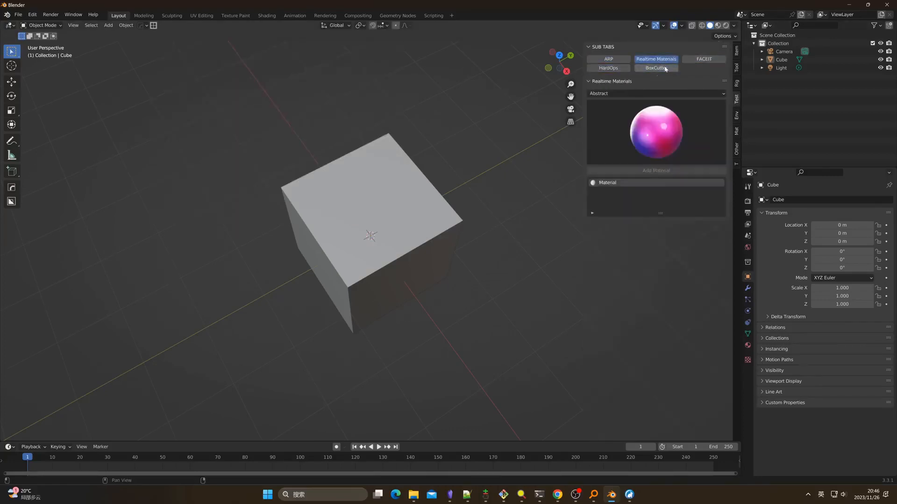
click(621, 59)
click(607, 68)
click(600, 48)
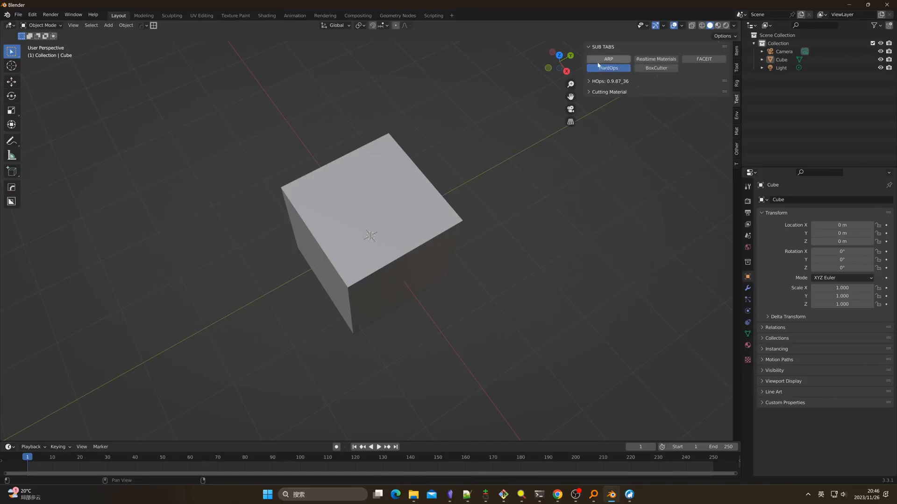
- Remove the Test category in the sub tabs settings and apply the change to the sidebar
click(152, 25)
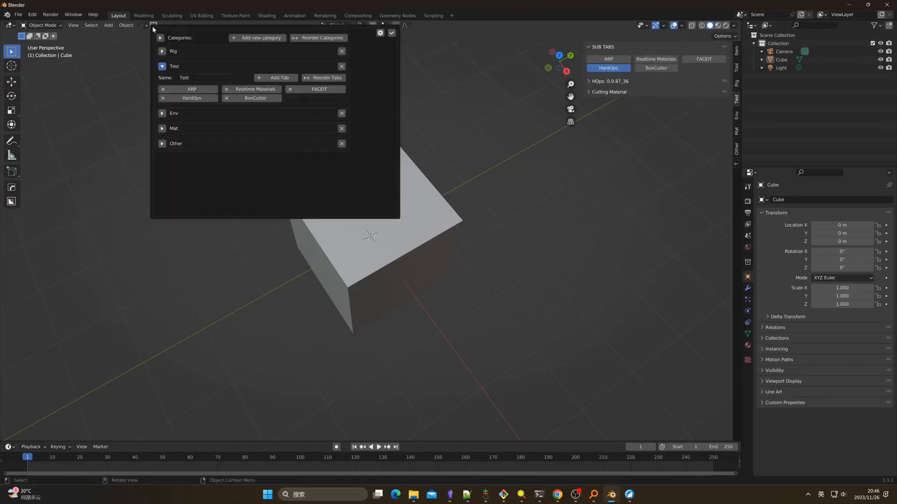
click(162, 67)
click(162, 66)
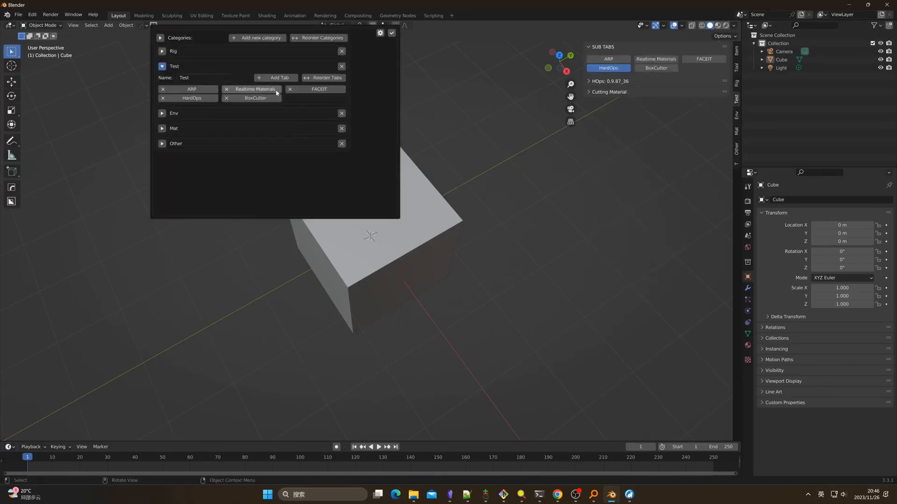
click(341, 66)
click(341, 69)
click(392, 33)
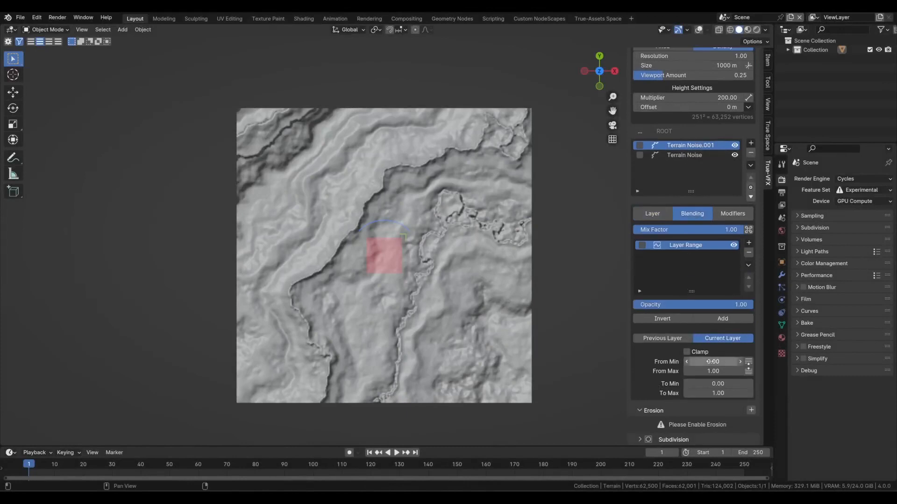
- Adjust the Layer Range mask's From Min value and increase the seed of the Terrain Noise.001 layer
drag(709, 362, 685, 362)
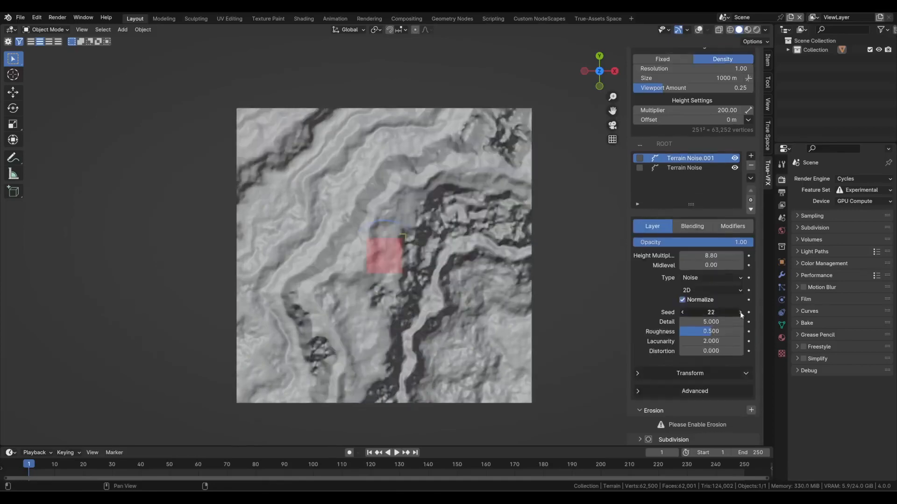
click(741, 312)
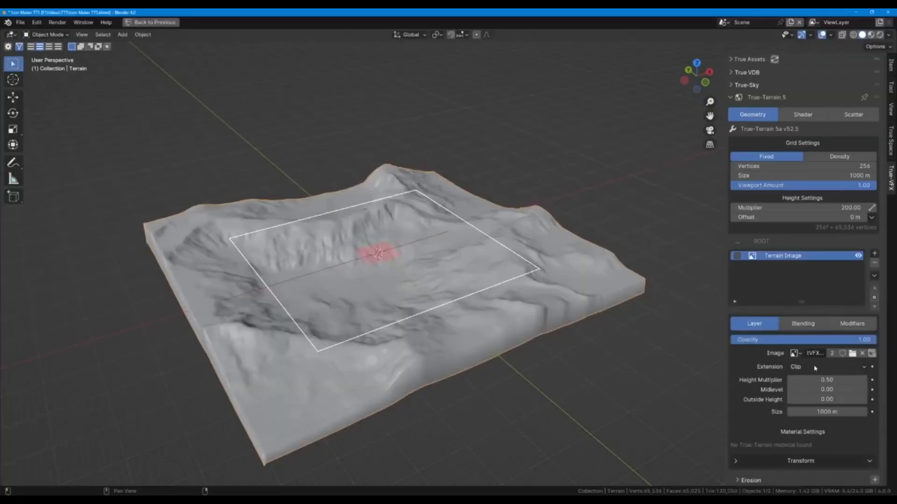
- Try the tVFX Alien World 001, Canyons, Eroded and Grassland Rocky 001 height maps on the Terrain Image layer
click(815, 369)
click(822, 417)
click(639, 199)
click(847, 409)
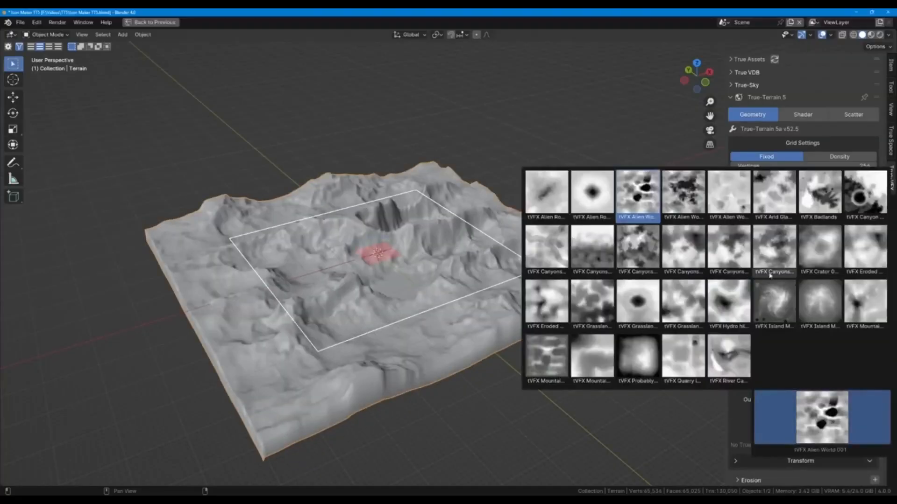
click(771, 274)
click(818, 409)
click(863, 264)
click(819, 408)
click(682, 308)
- Try the two Island, Canyons 001 and Mountains 001 height maps on the Terrain Image layer, ending with the second tVFX Alien map
click(818, 419)
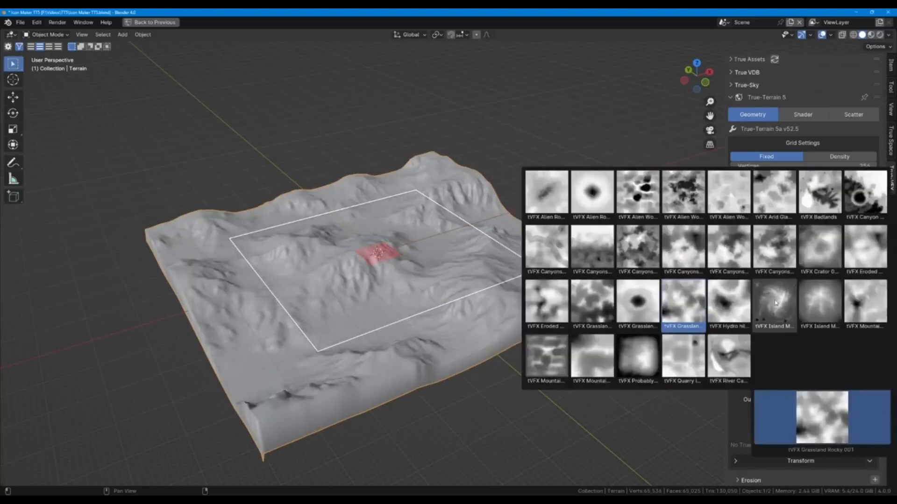
click(774, 307)
click(825, 412)
click(820, 308)
click(828, 413)
click(546, 250)
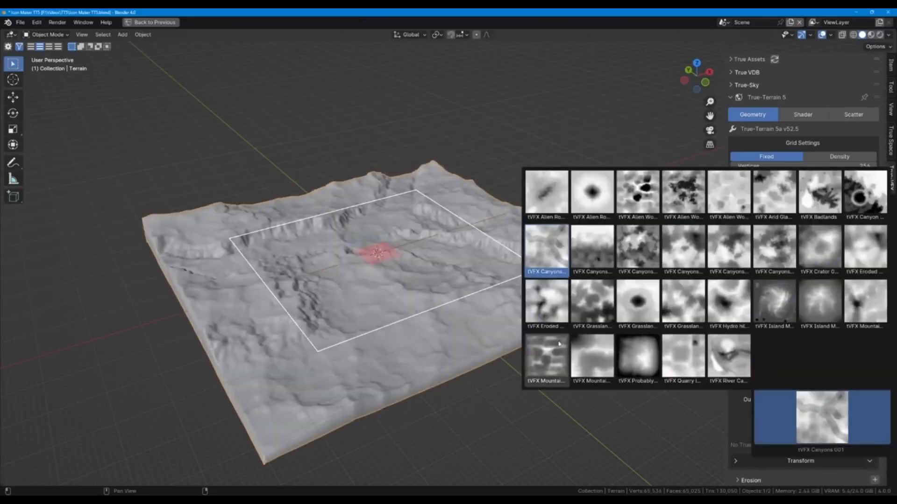
click(556, 354)
click(822, 415)
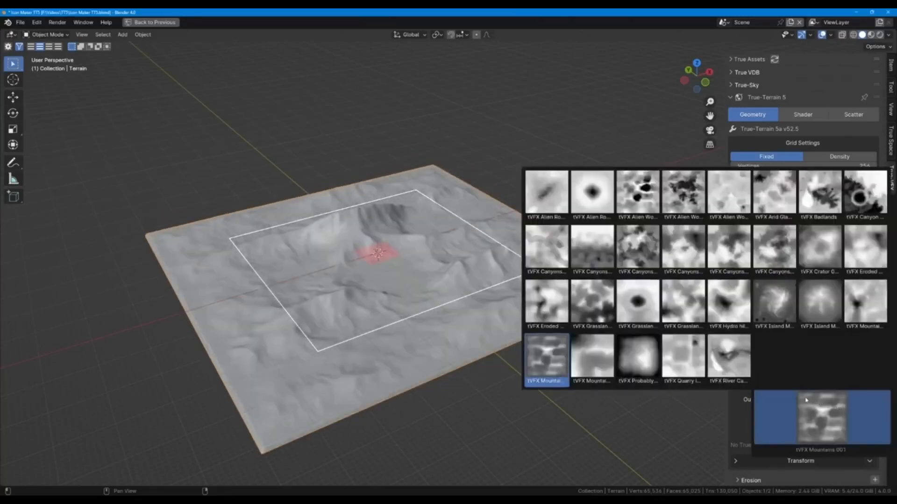
click(589, 199)
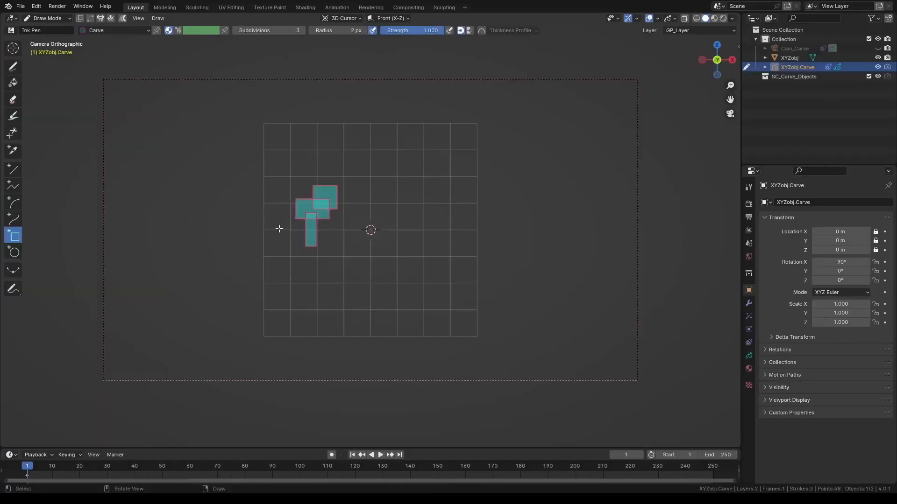
- Spin the sketched profile strokes 180° around Z into a mesh with Sketch N Carve, arrayed three times at an X offset of -1.5
key(Return)
click(122, 250)
click(71, 349)
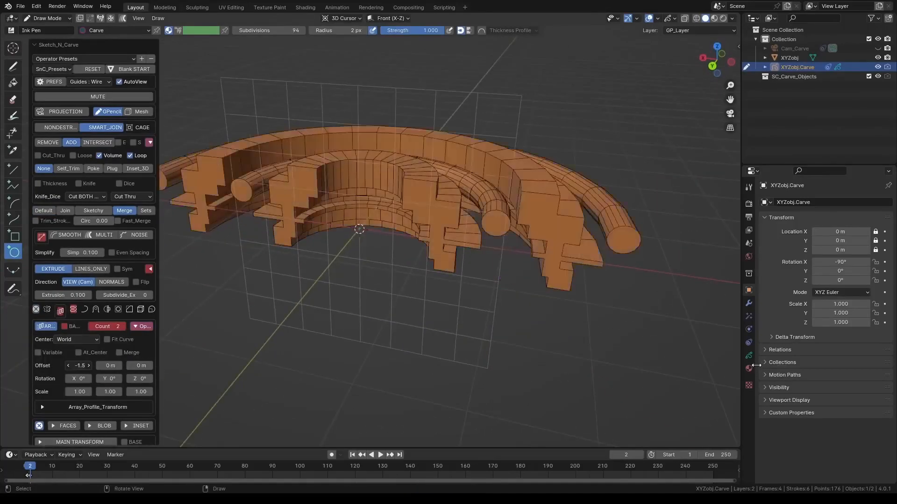
click(123, 326)
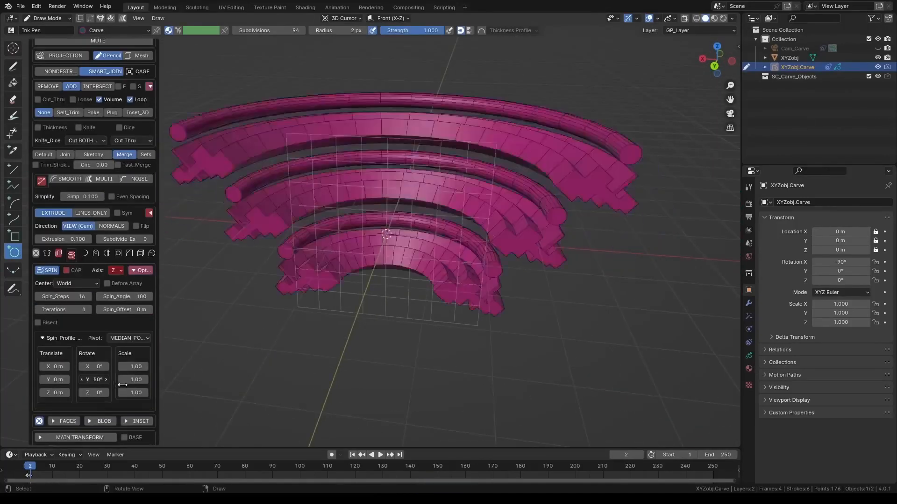